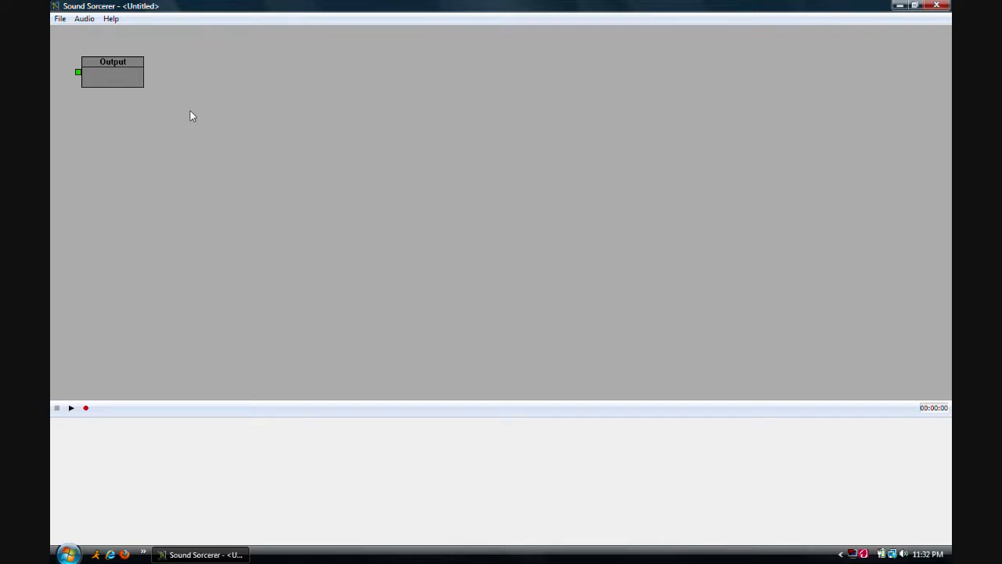
# Move the Output node toward the middle of the canvas and add a LivePlay Midi node to its left
pyautogui.moveTo(121, 93); pyautogui.dragTo(474, 161)
pyautogui.rightClick(174, 154)
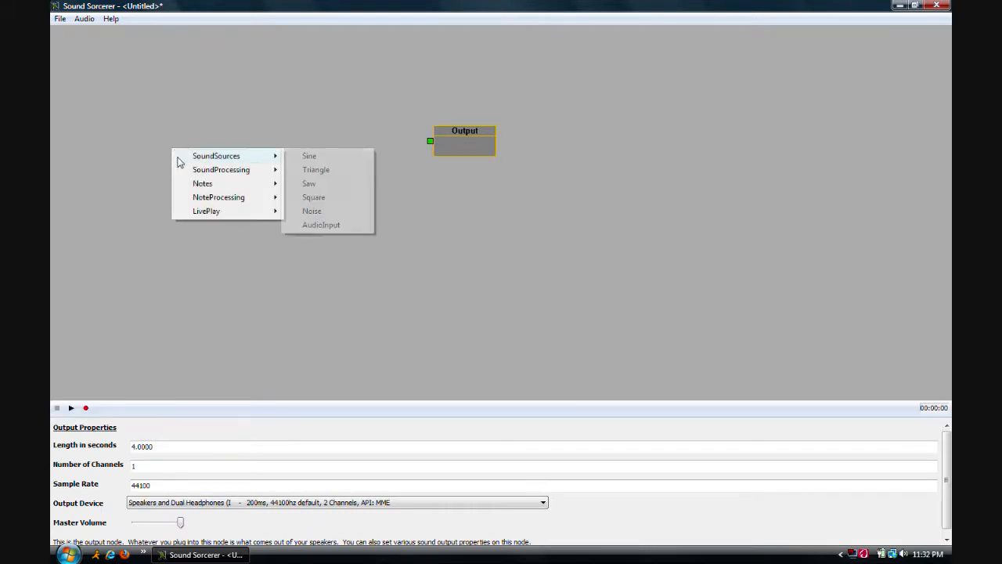
pyautogui.moveTo(208, 214)
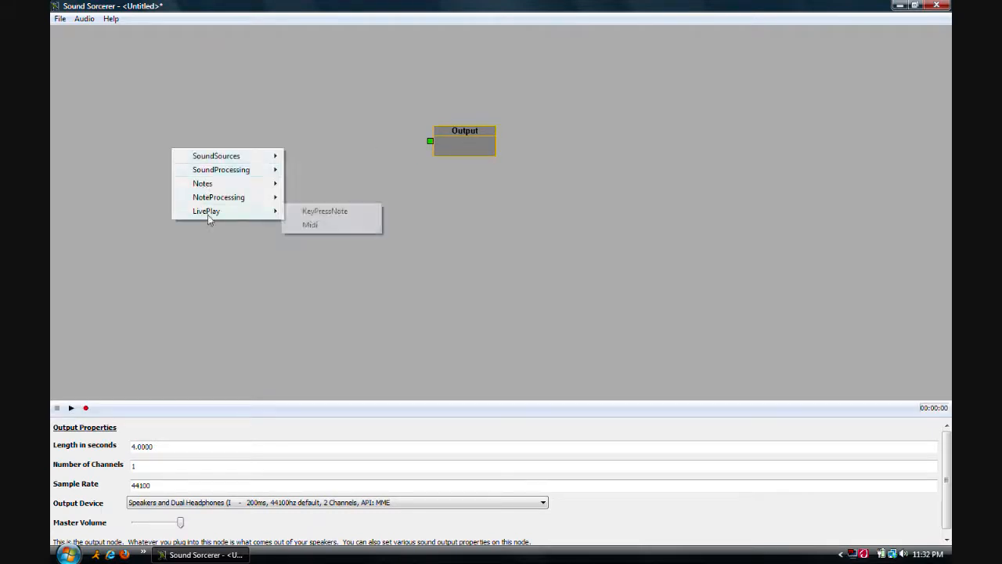
pyautogui.click(318, 225)
pyautogui.moveTo(209, 164); pyautogui.dragTo(256, 141)
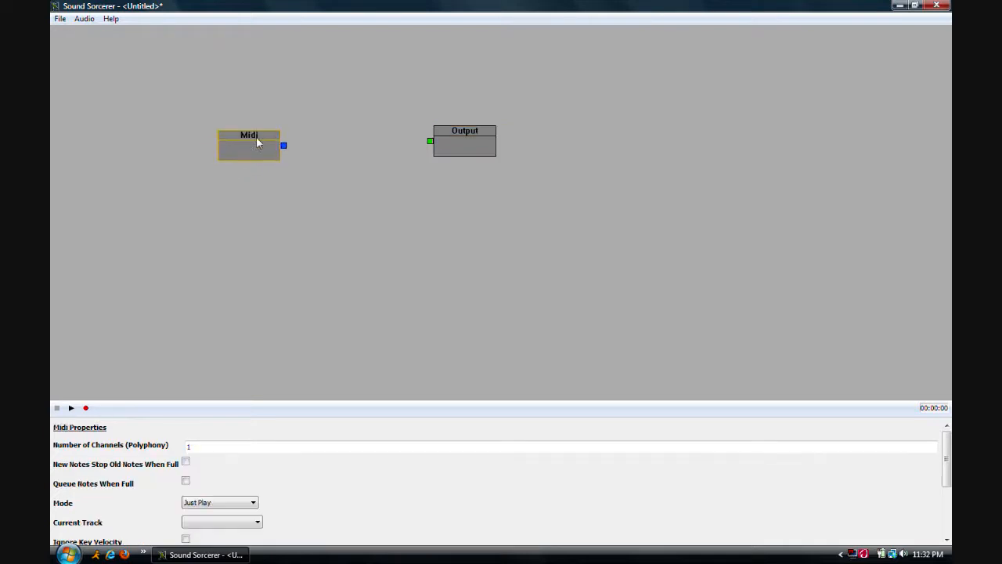
# Examine the Midi node's properties, including polyphony, note queuing, the Mode options, the Current Track list and the track management functions
pyautogui.click(264, 446)
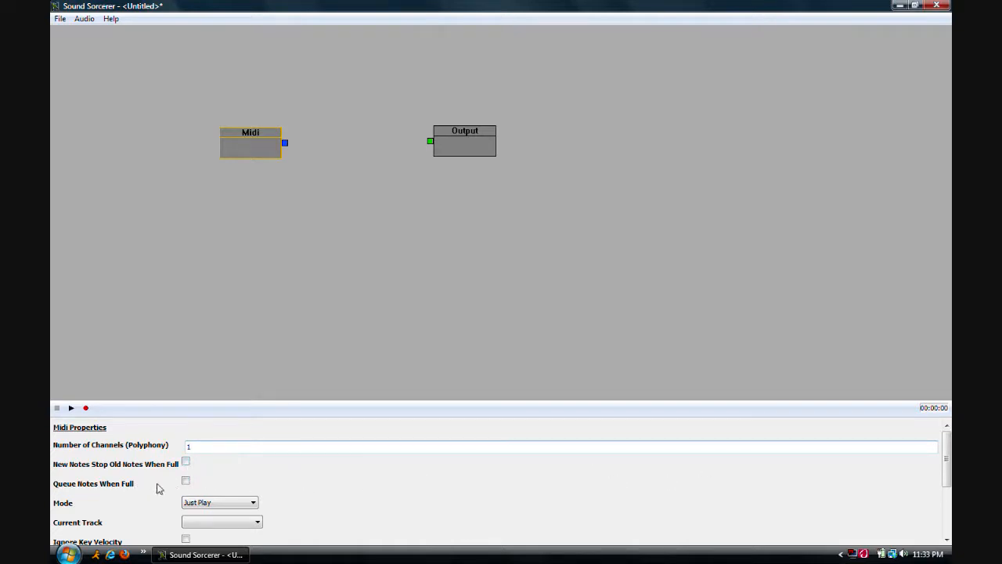
pyautogui.moveTo(947, 458); pyautogui.dragTo(945, 468)
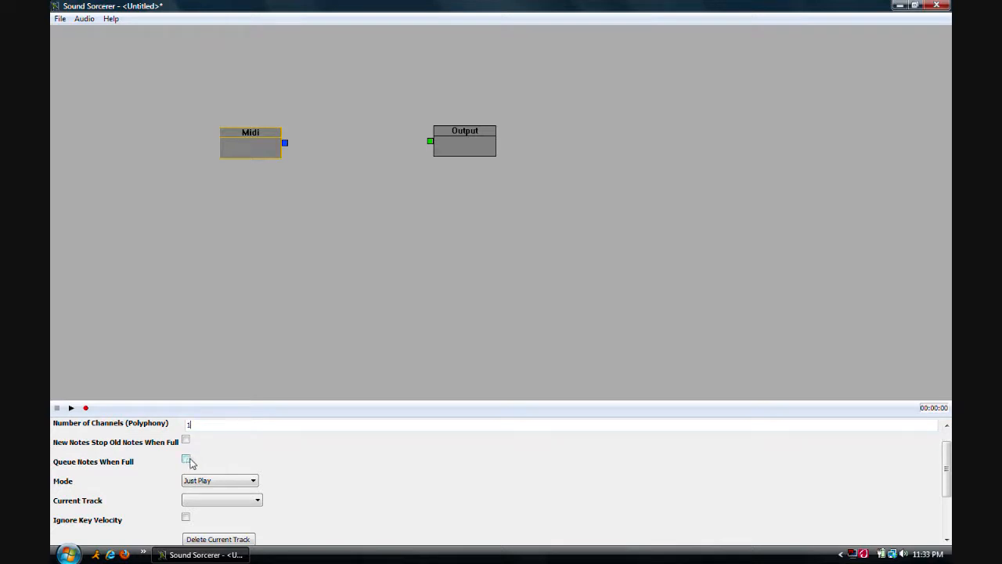
pyautogui.moveTo(948, 468); pyautogui.dragTo(946, 482)
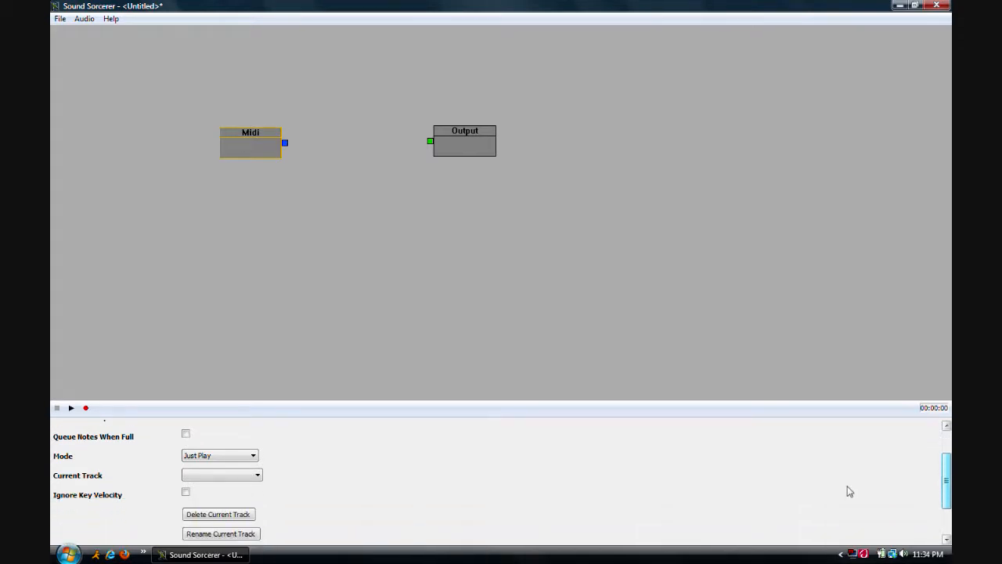
pyautogui.click(231, 458)
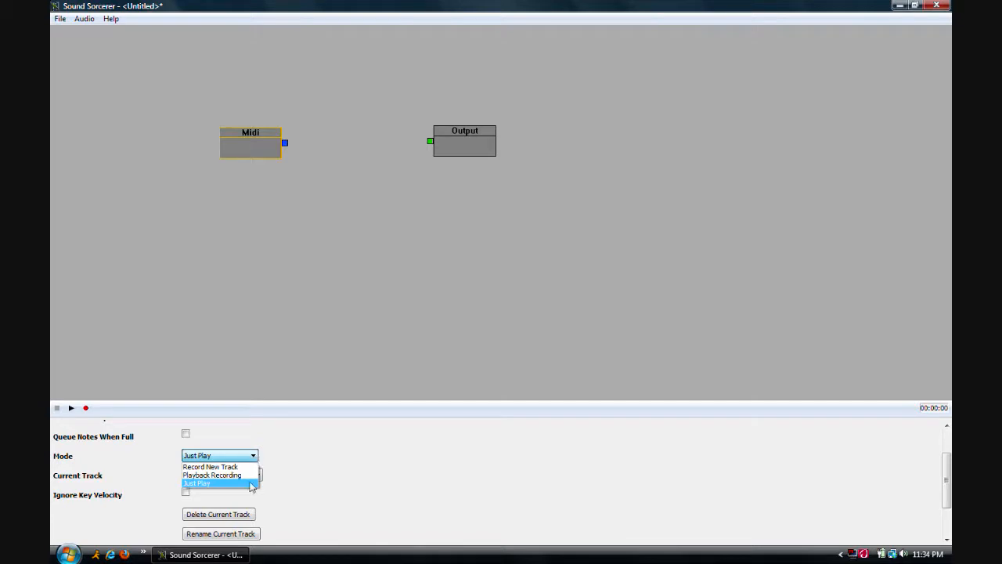
pyautogui.click(251, 483)
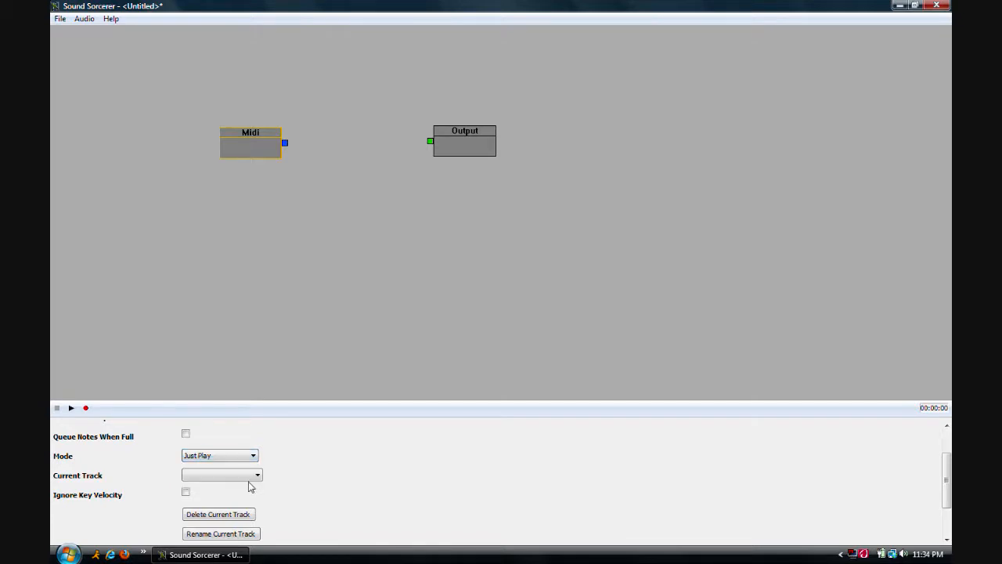
pyautogui.scroll(-2, 948, 470)
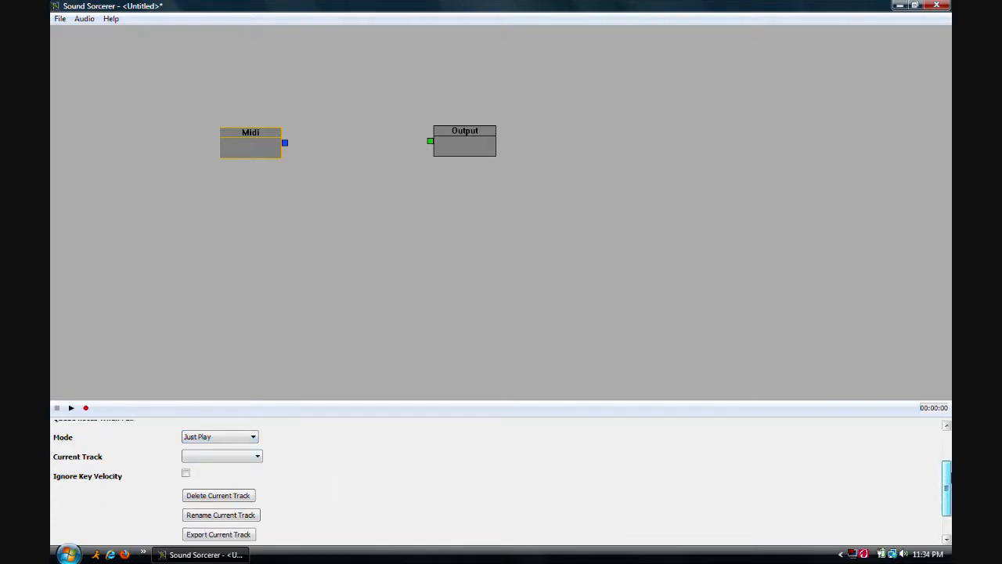
pyautogui.click(257, 448)
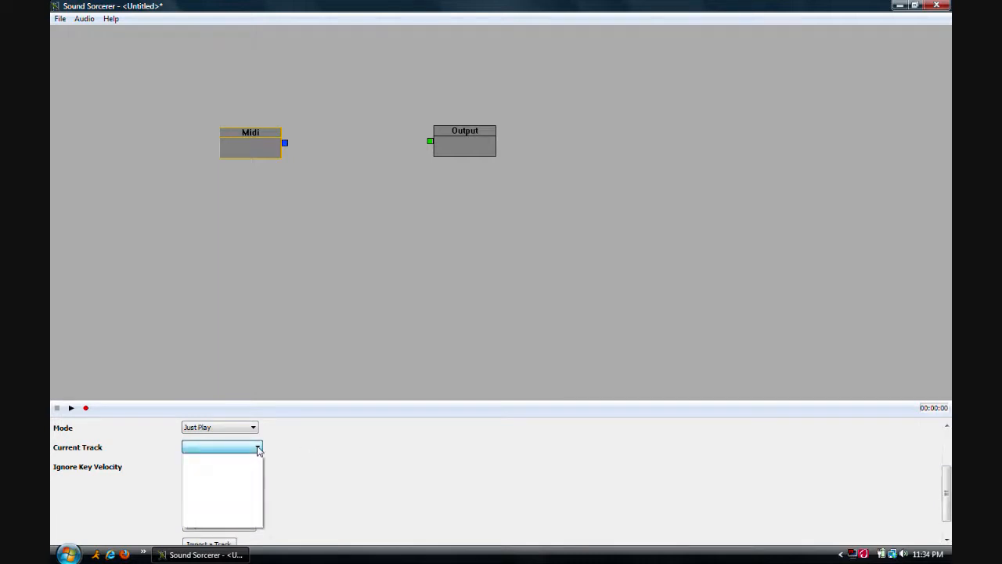
pyautogui.click(415, 461)
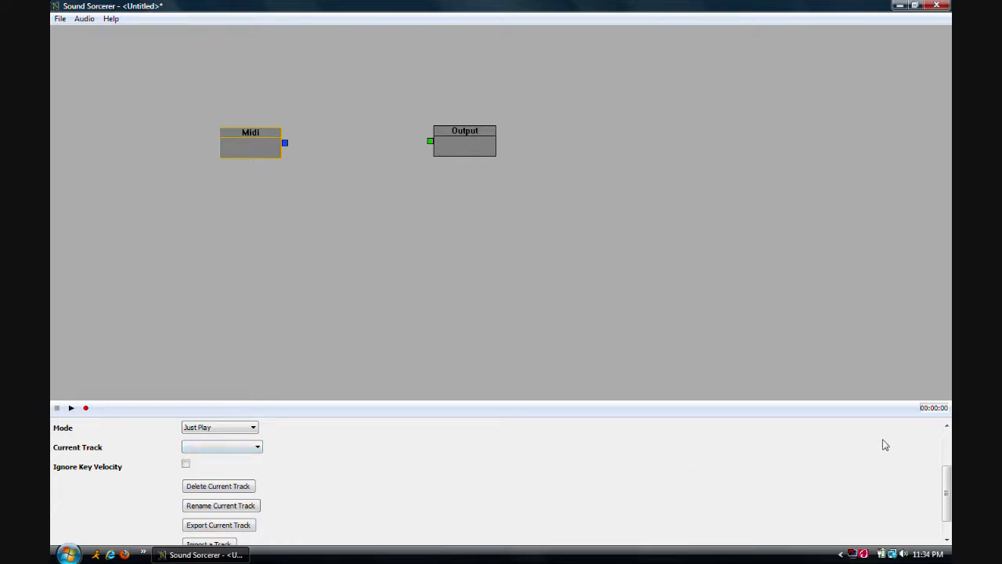
pyautogui.moveTo(950, 482); pyautogui.dragTo(948, 509)
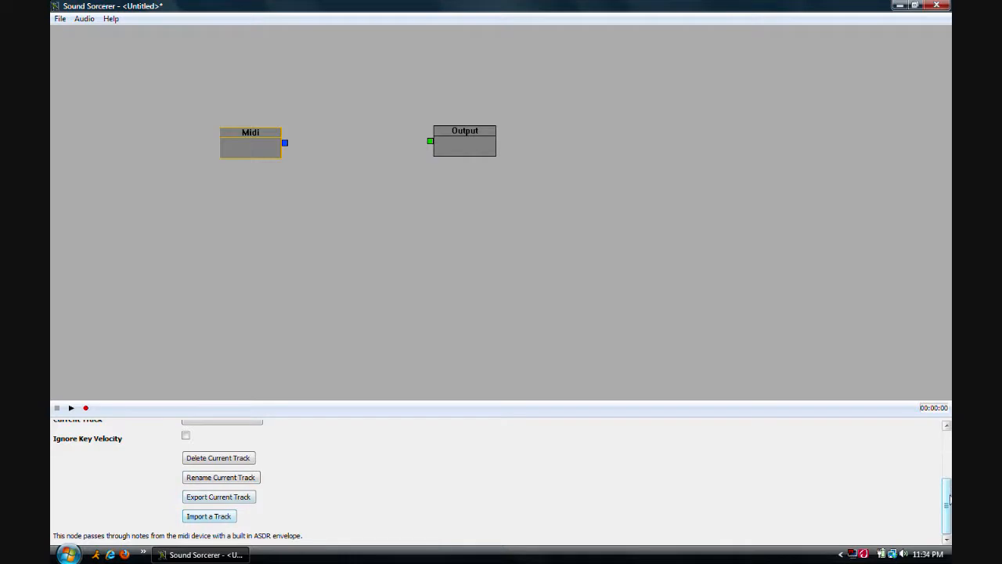
pyautogui.moveTo(949, 499); pyautogui.dragTo(949, 445)
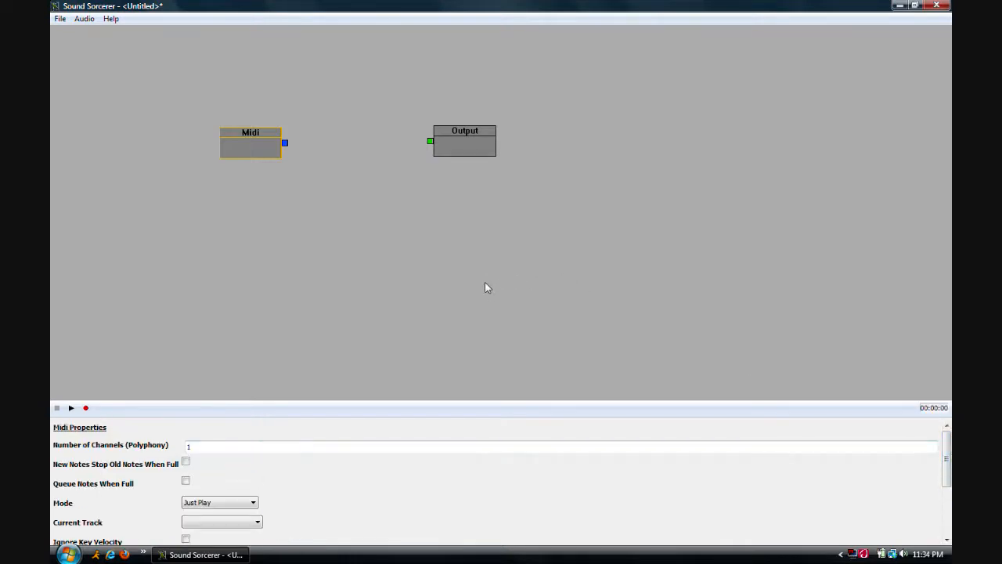
pyautogui.rightClick(328, 155)
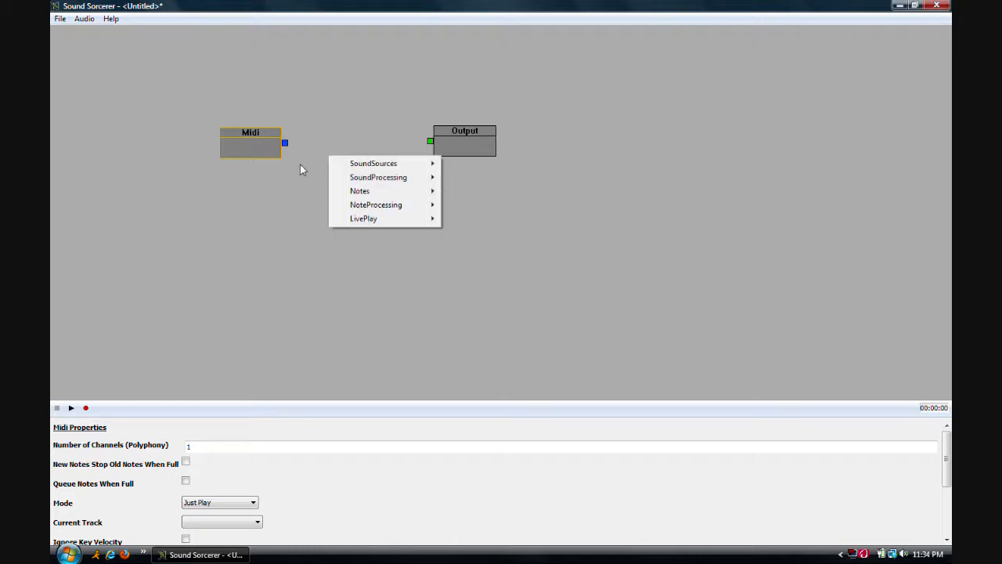
pyautogui.click(302, 163)
pyautogui.click(269, 146)
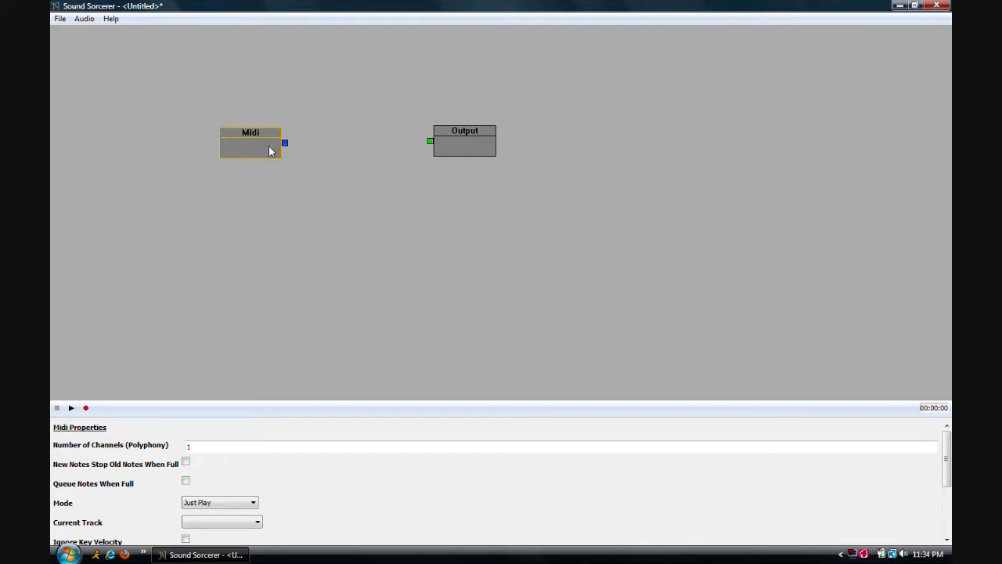
# Add a Saw sound source between the Midi and Output nodes and wire Midi into Saw and Saw into Output
pyautogui.rightClick(321, 125)
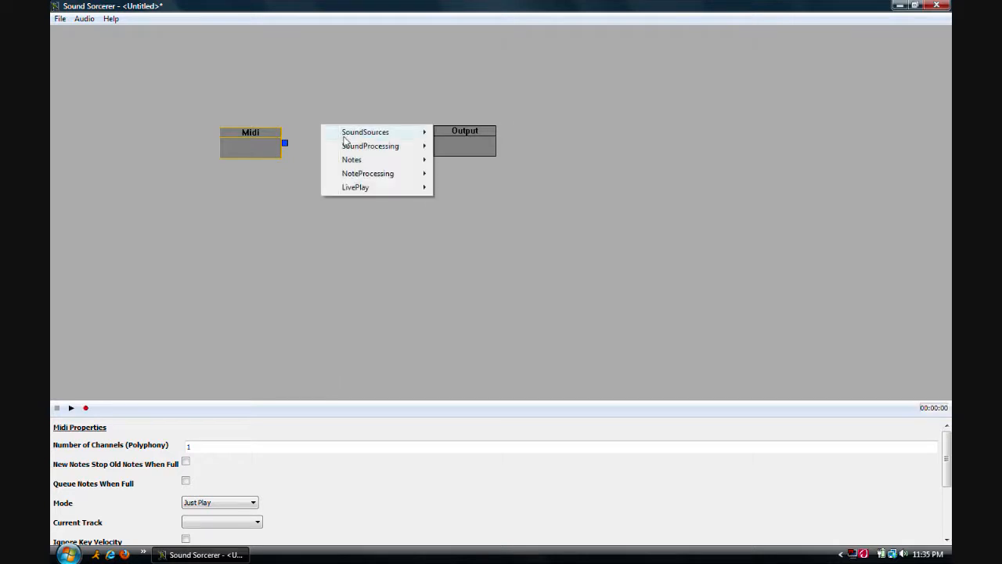
pyautogui.moveTo(346, 139)
pyautogui.click(473, 159)
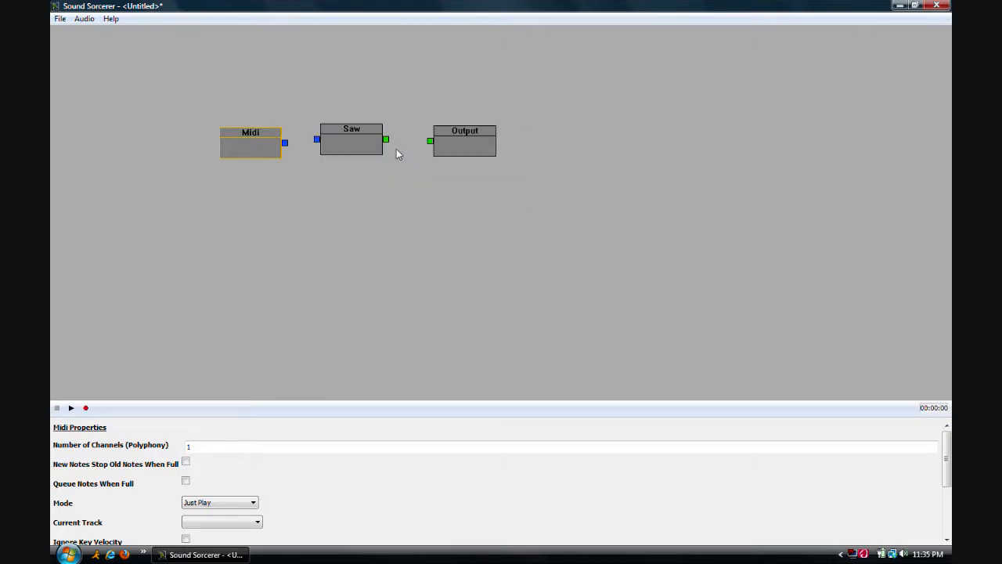
pyautogui.moveTo(385, 140); pyautogui.dragTo(430, 141)
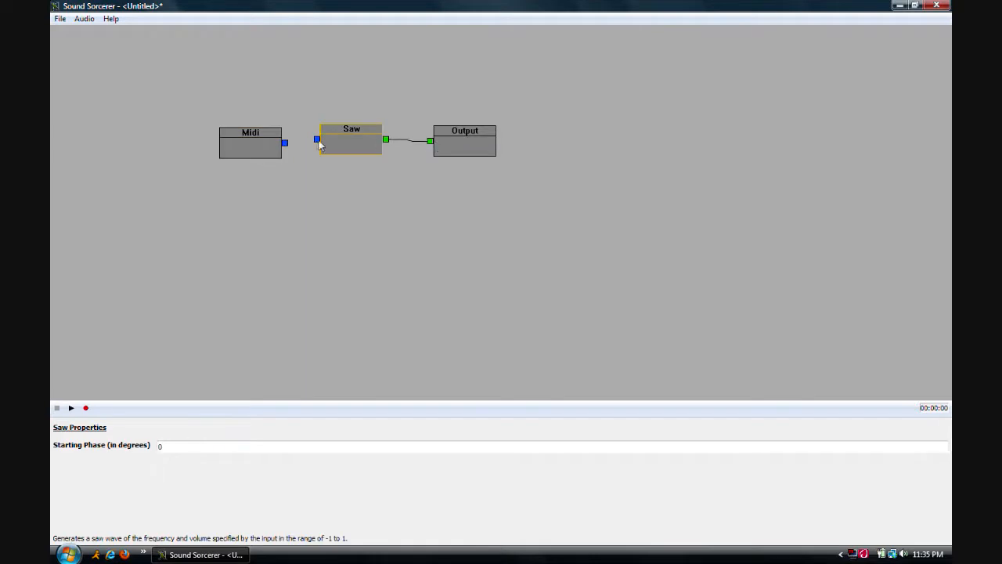
pyautogui.moveTo(285, 143); pyautogui.dragTo(316, 140)
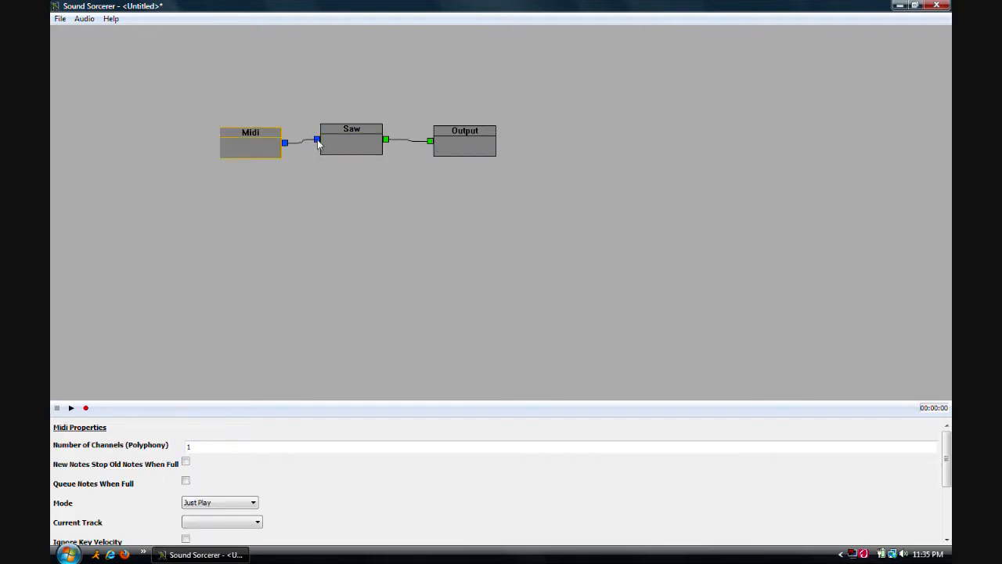
# Play the Midi-to-Saw patch to test its sound, and stop playback
pyautogui.click(295, 217)
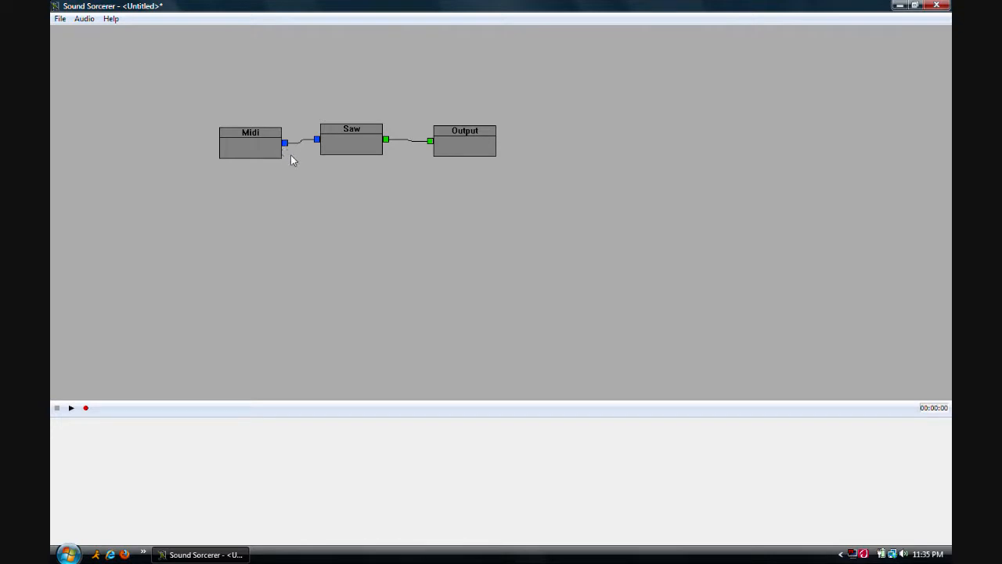
pyautogui.click(72, 408)
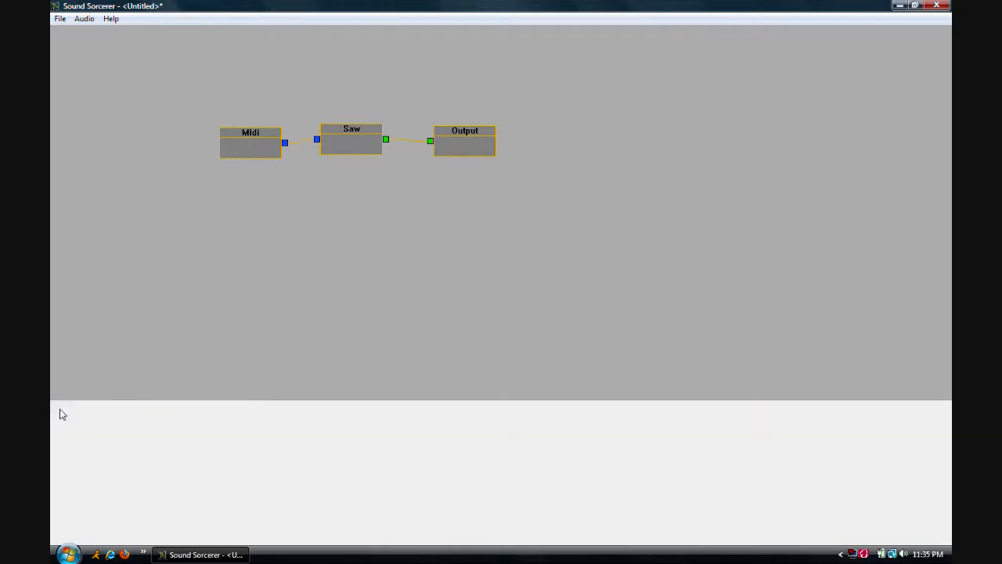
pyautogui.click(57, 408)
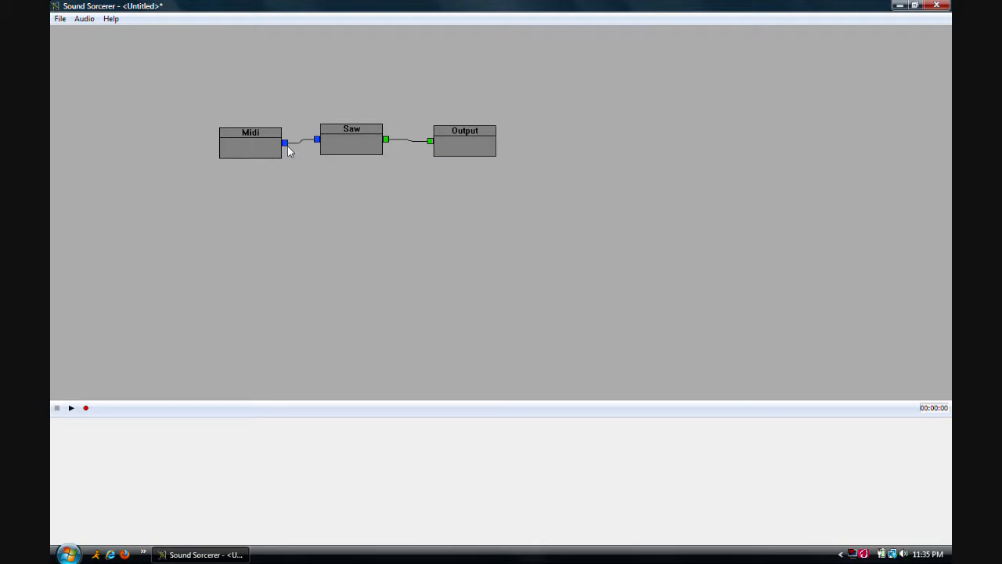
# Move the Midi node further left, disconnect it from Saw, and insert an Envelope note processor wired between Midi and Saw
pyautogui.moveTo(262, 144); pyautogui.dragTo(170, 147)
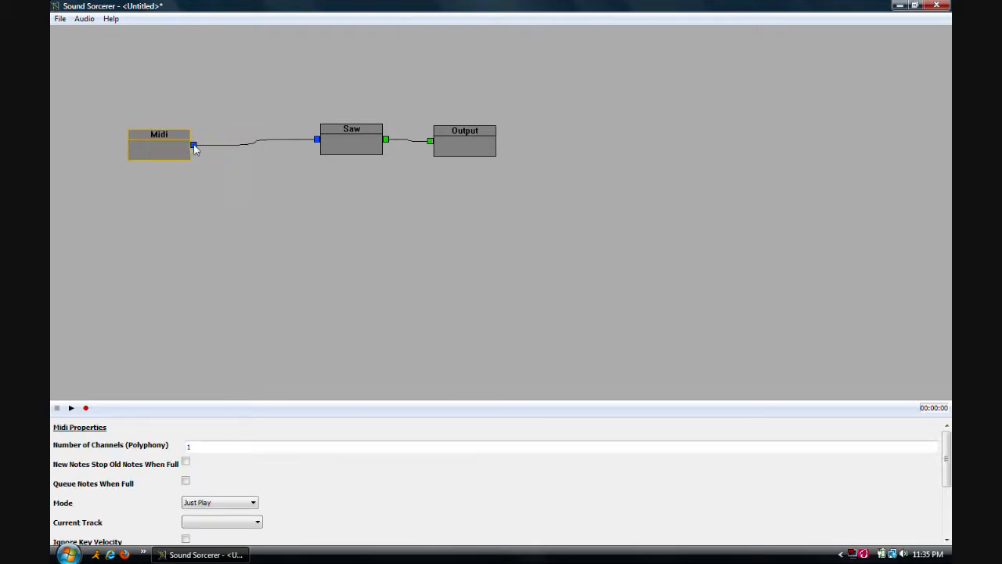
pyautogui.click(194, 146)
pyautogui.rightClick(239, 131)
pyautogui.moveTo(255, 149)
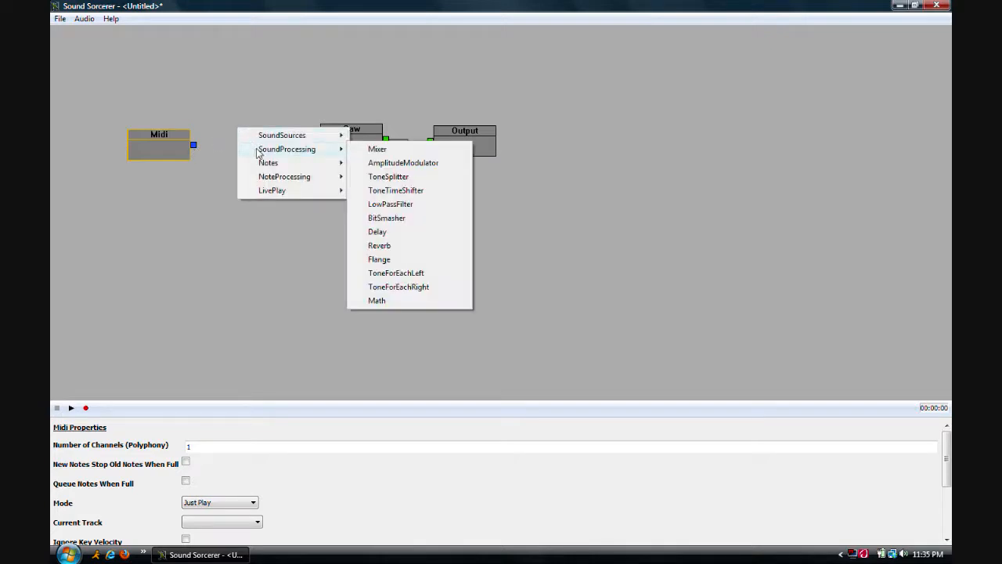
pyautogui.moveTo(265, 177)
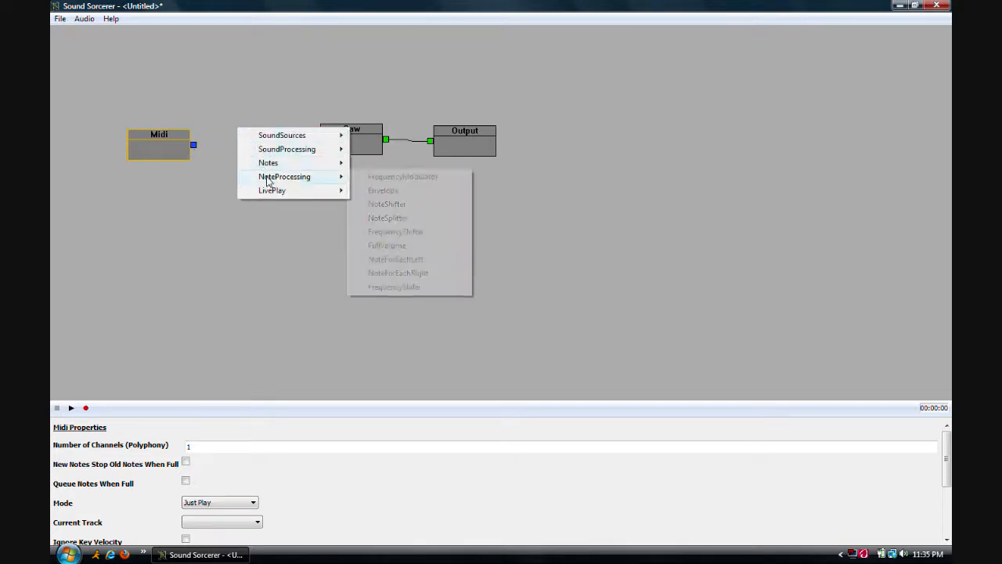
pyautogui.click(383, 191)
pyautogui.moveTo(303, 143); pyautogui.dragTo(316, 139)
pyautogui.moveTo(193, 145); pyautogui.dragTo(233, 142)
# Set the Envelope node's Attack Time to 10 ms and its Release Time to 10 ms
pyautogui.click(258, 146)
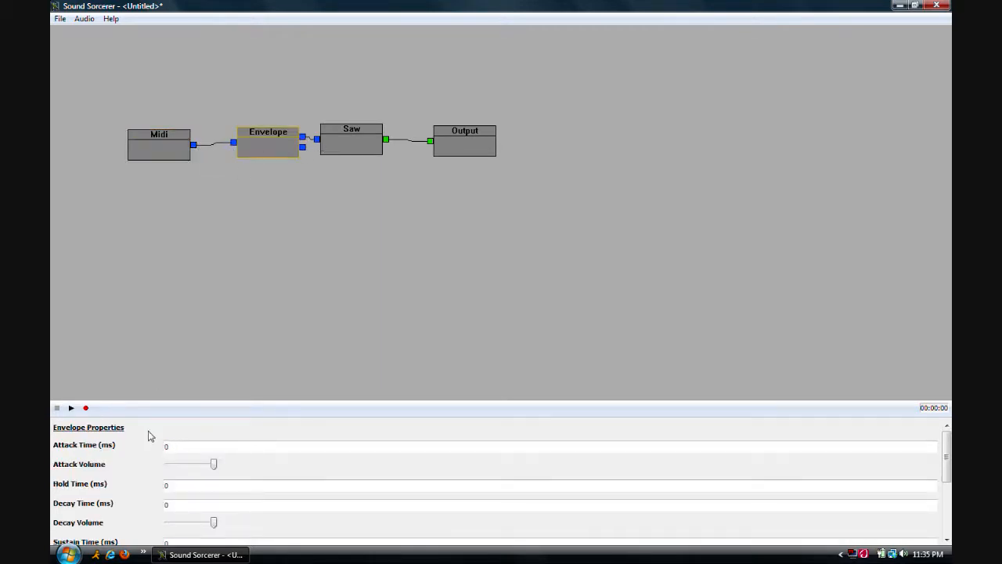
pyautogui.moveTo(177, 447); pyautogui.dragTo(119, 431)
pyautogui.write('10')
pyautogui.moveTo(947, 460); pyautogui.dragTo(948, 513)
pyautogui.doubleClick(167, 450)
pyautogui.write('10')
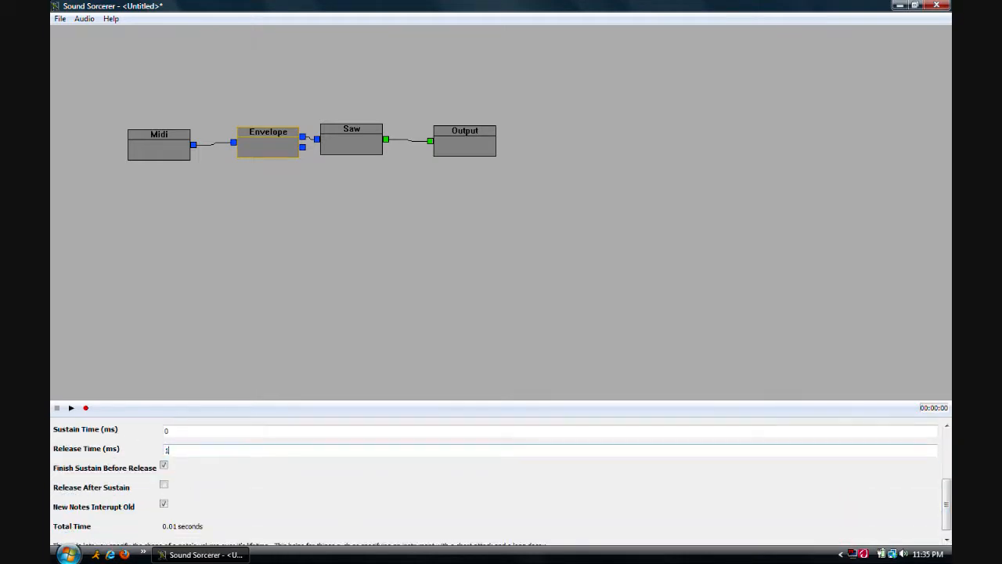
# Disable Finish Sustain Before Release and New Notes Interupt Old on the Envelope node, and align the node with Midi
pyautogui.click(165, 467)
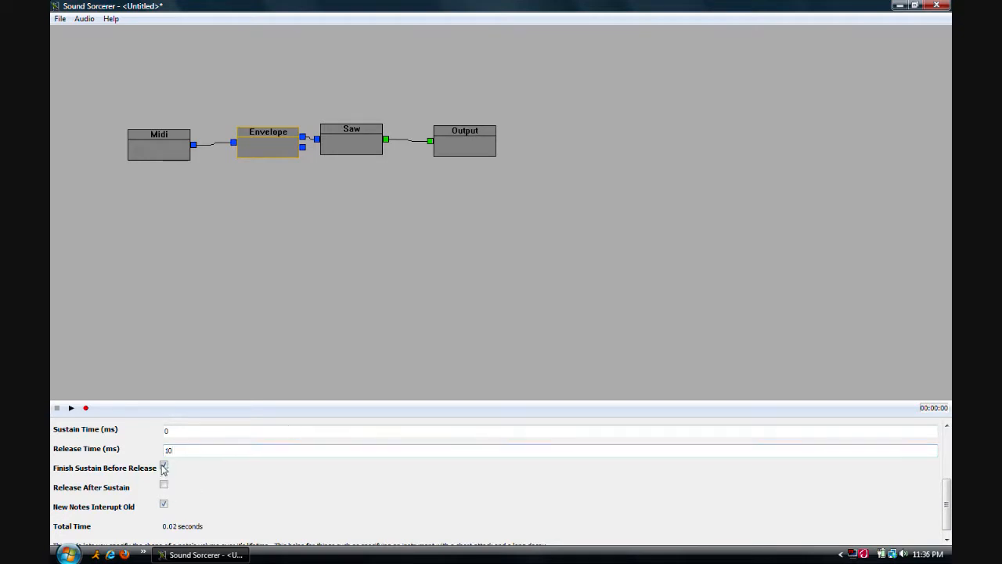
pyautogui.click(164, 504)
pyautogui.moveTo(266, 141); pyautogui.dragTo(254, 144)
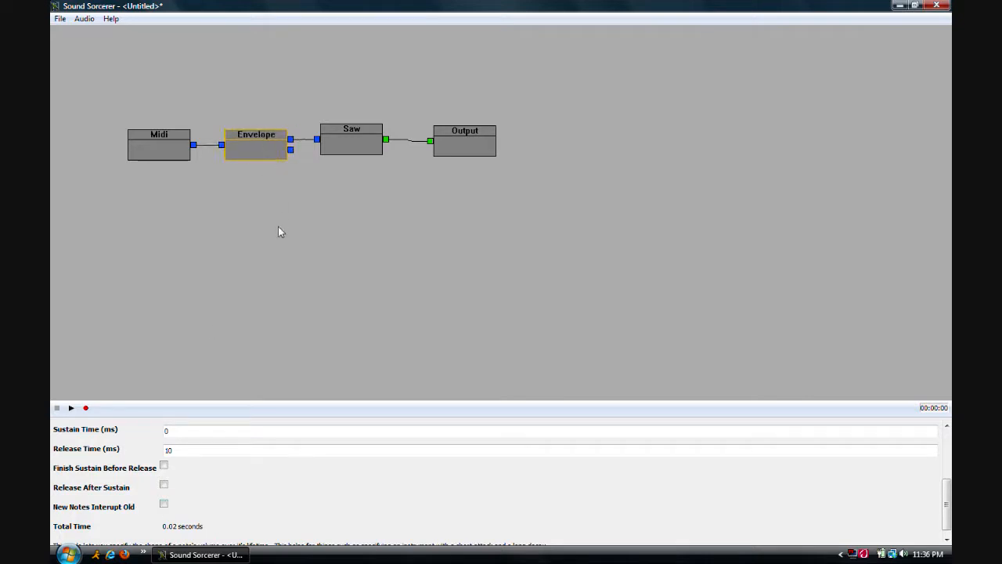
pyautogui.click(278, 229)
# Review the Midi node's remaining properties, then play the patch with the Envelope in place and stop playback
pyautogui.click(158, 152)
pyautogui.moveTo(949, 440); pyautogui.dragTo(949, 512)
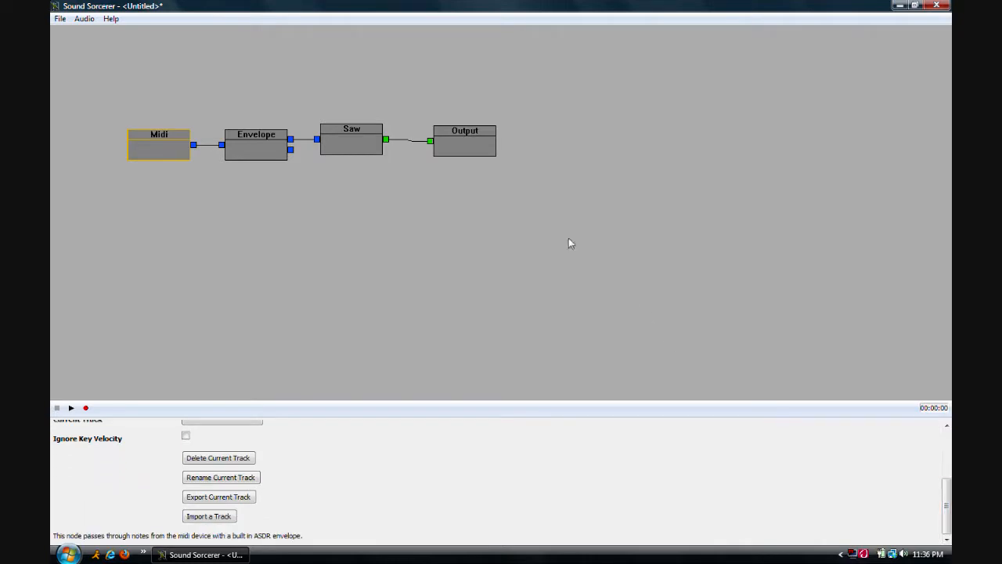
pyautogui.click(484, 196)
pyautogui.hotkey('ctrl', 'a')
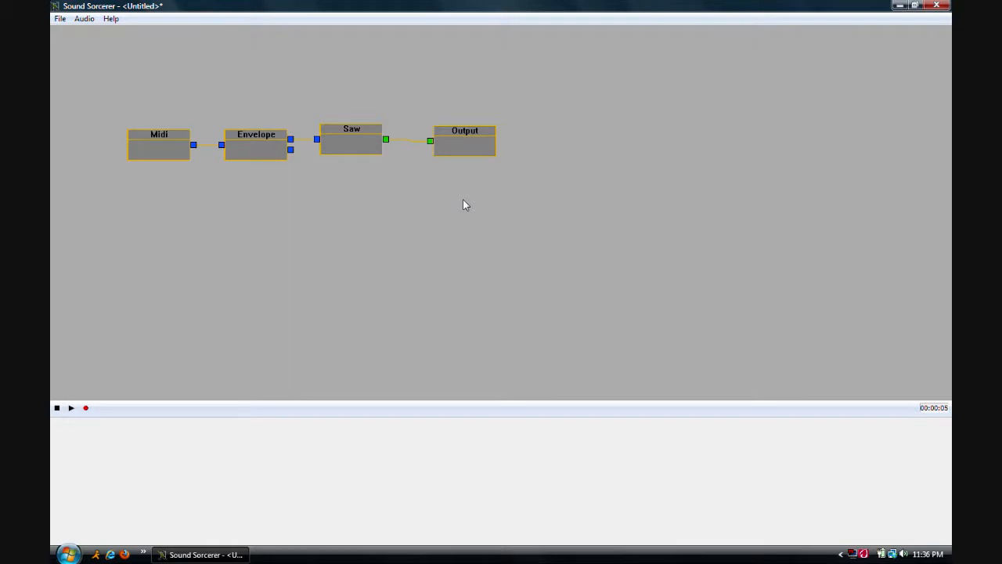
pyautogui.click(57, 408)
pyautogui.click(84, 376)
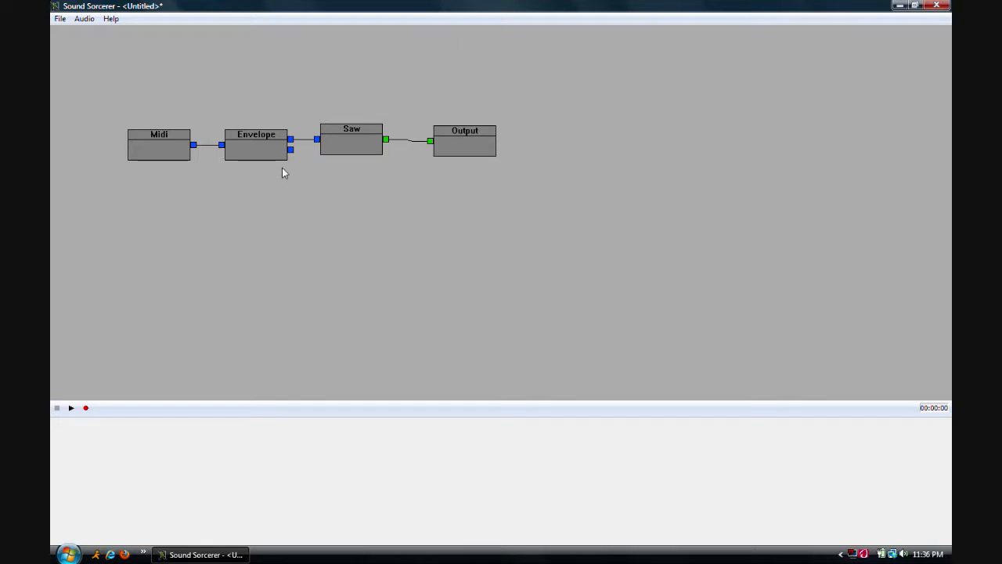
# Shift the Saw node slightly right so it sits more evenly between Envelope and Output
pyautogui.moveTo(362, 147)
pyautogui.mouseDown()
pyautogui.moveTo(372, 152)
pyautogui.moveTo(358, 151)
pyautogui.mouseUp()
pyautogui.click(359, 208)
pyautogui.click(354, 181)
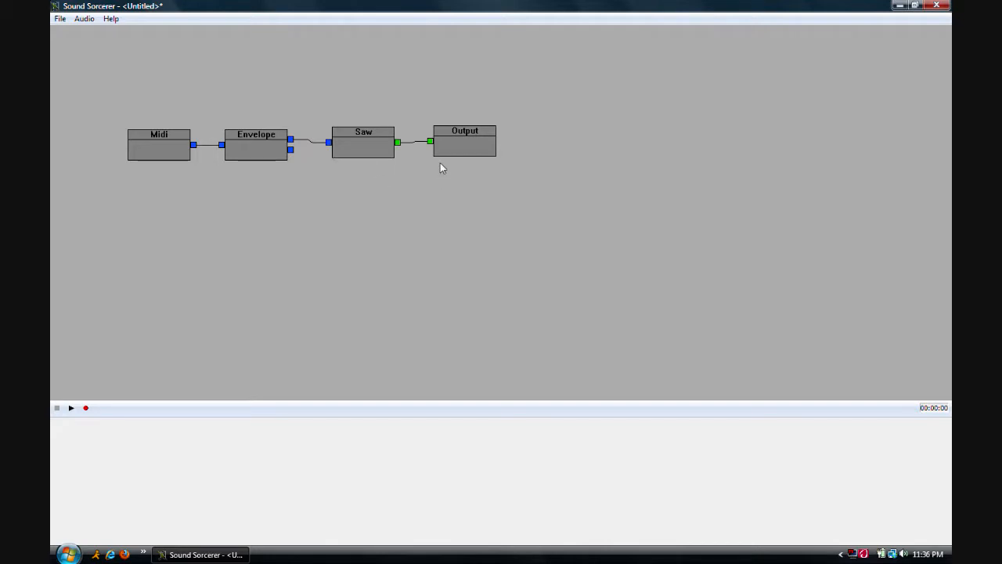
# Set the Output node's Output Device to ASIO4ALL v2 (11ms, API: ASIO) and check the selection
pyautogui.click(488, 143)
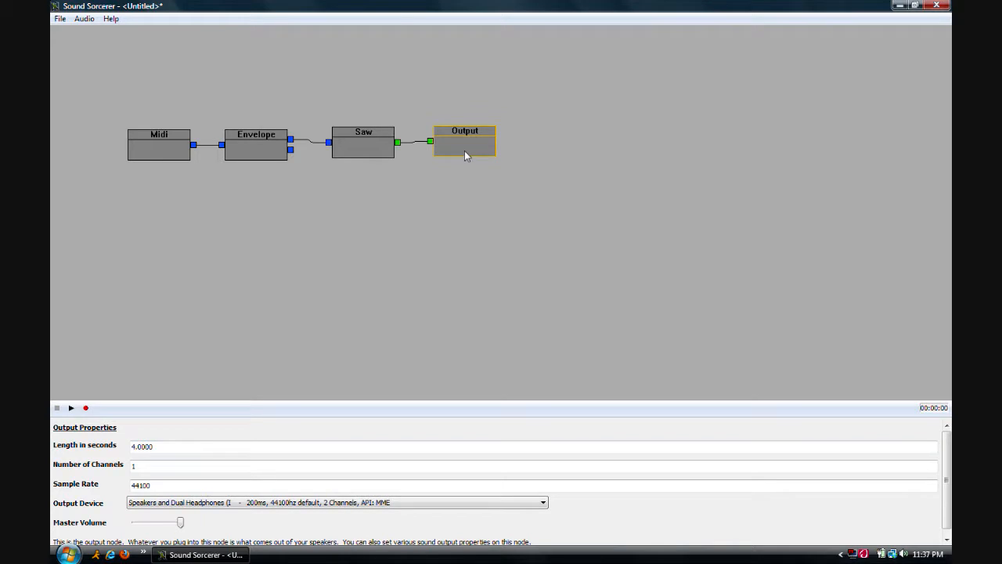
pyautogui.click(169, 507)
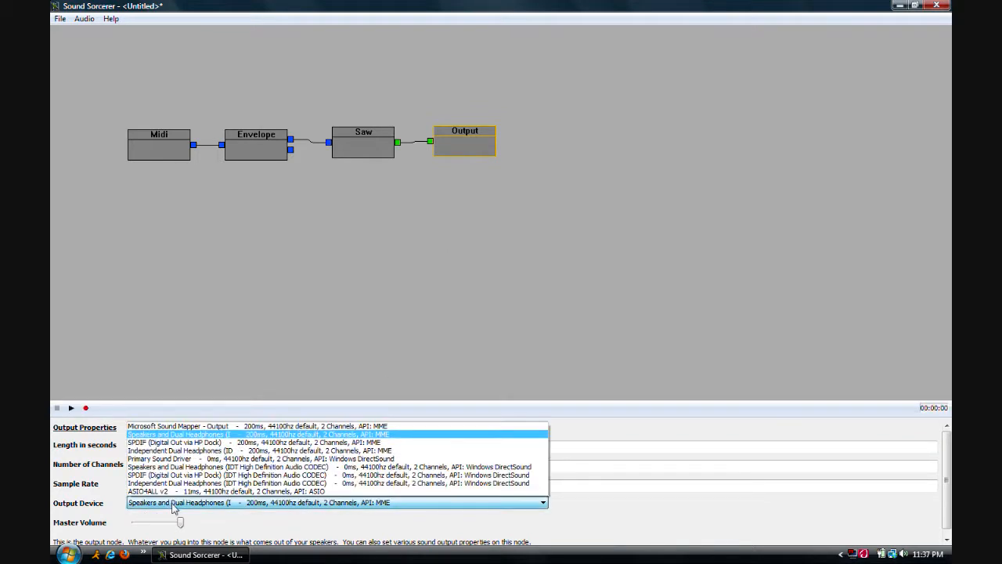
pyautogui.click(174, 508)
pyautogui.click(175, 510)
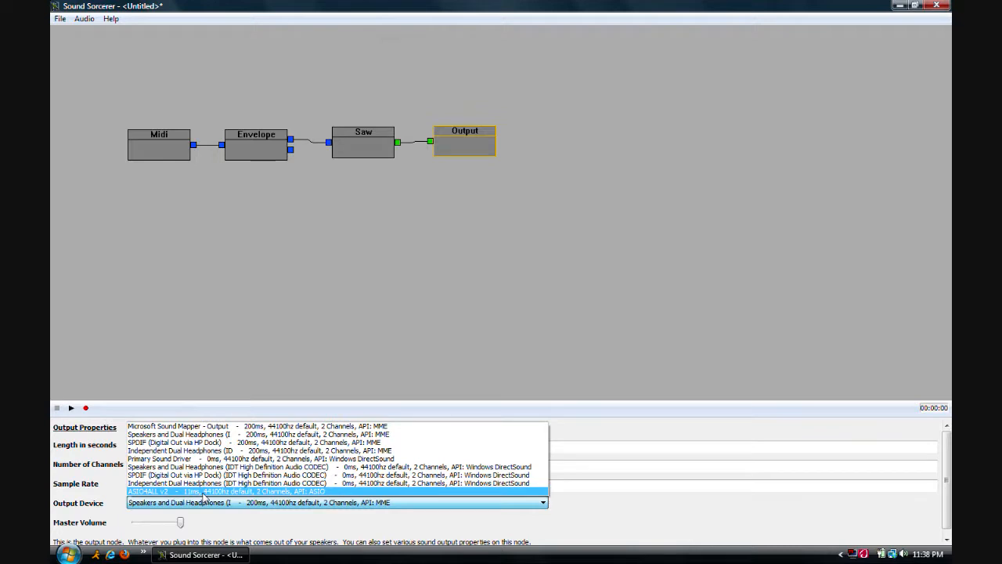
pyautogui.click(204, 492)
pyautogui.click(329, 297)
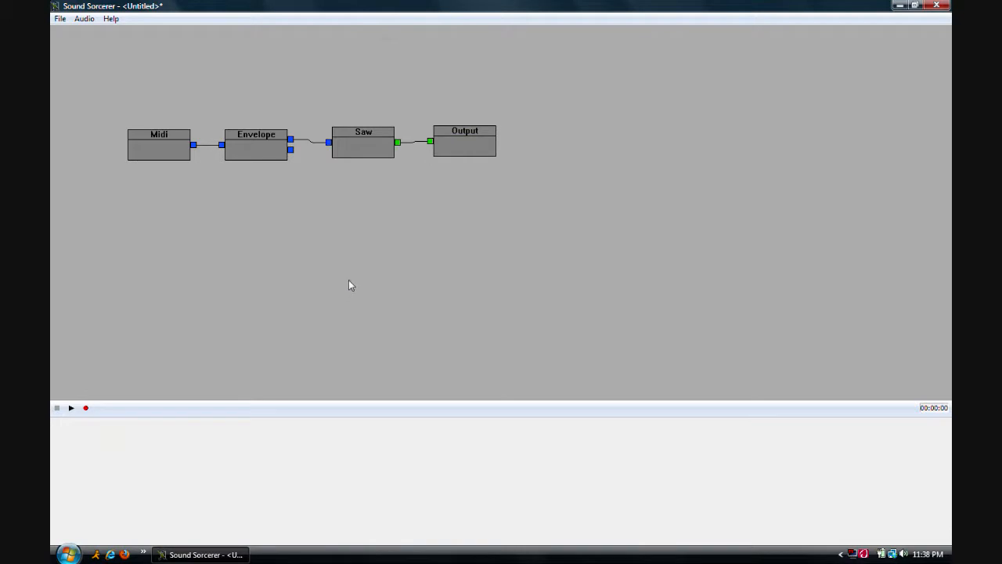
pyautogui.click(453, 149)
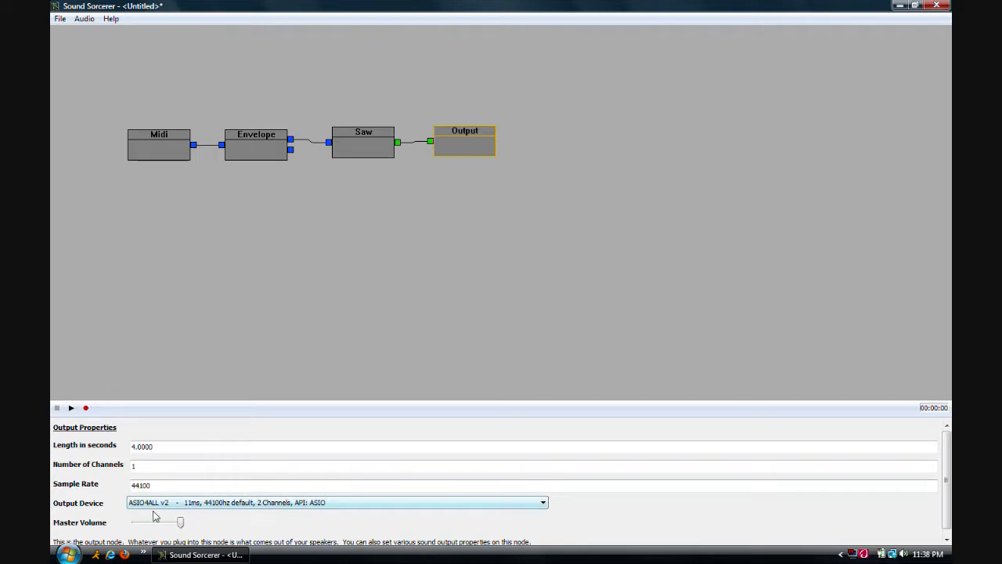
pyautogui.click(329, 296)
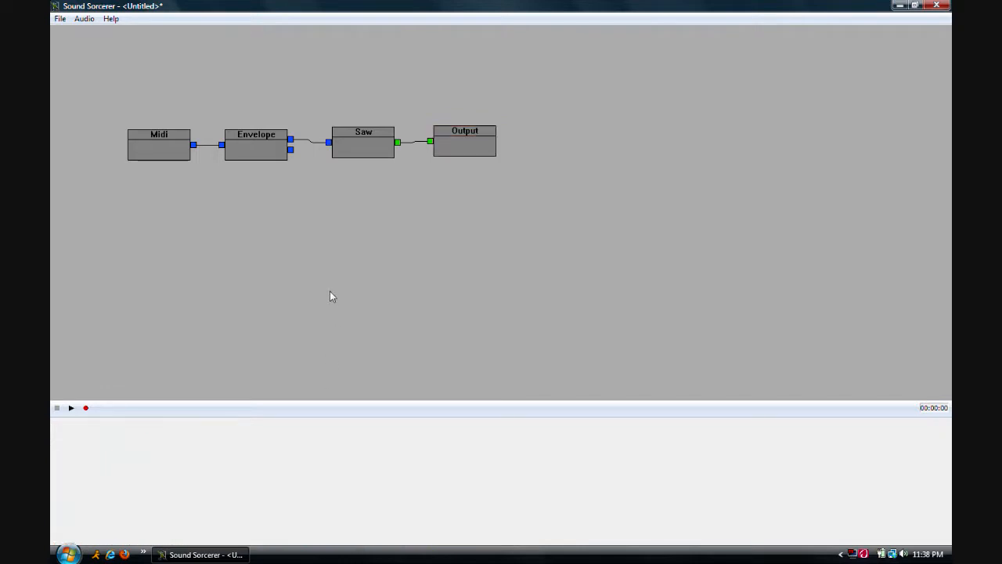
# Play the patch and open the ASIO4ALL v2 settings in their advanced view
pyautogui.press('space')
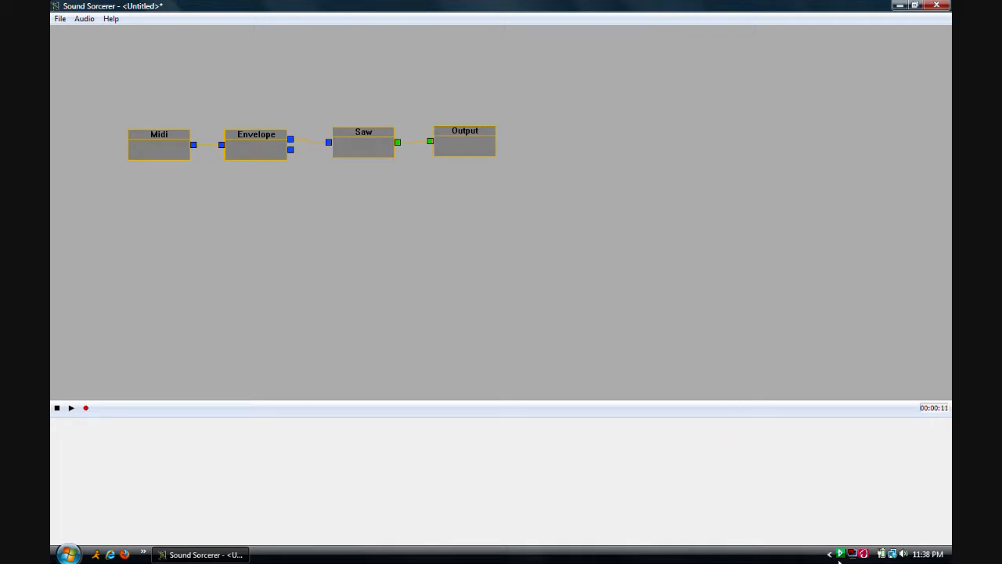
pyautogui.moveTo(843, 556)
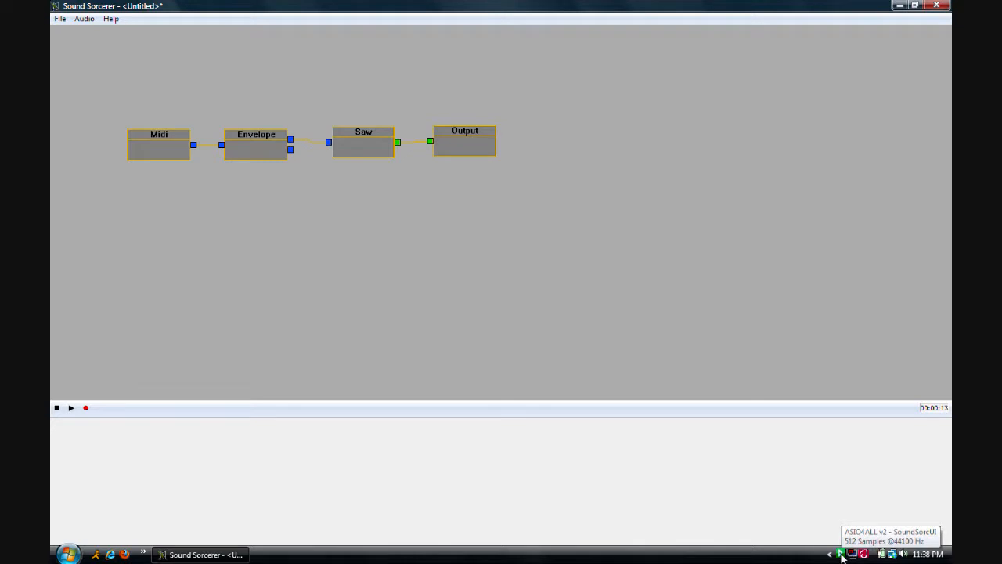
pyautogui.click(841, 555)
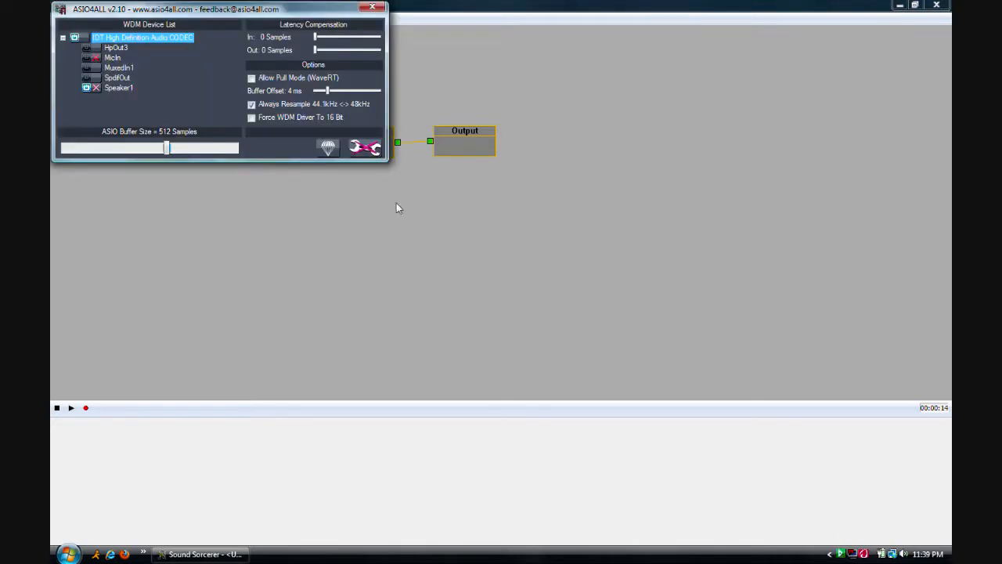
pyautogui.click(362, 151)
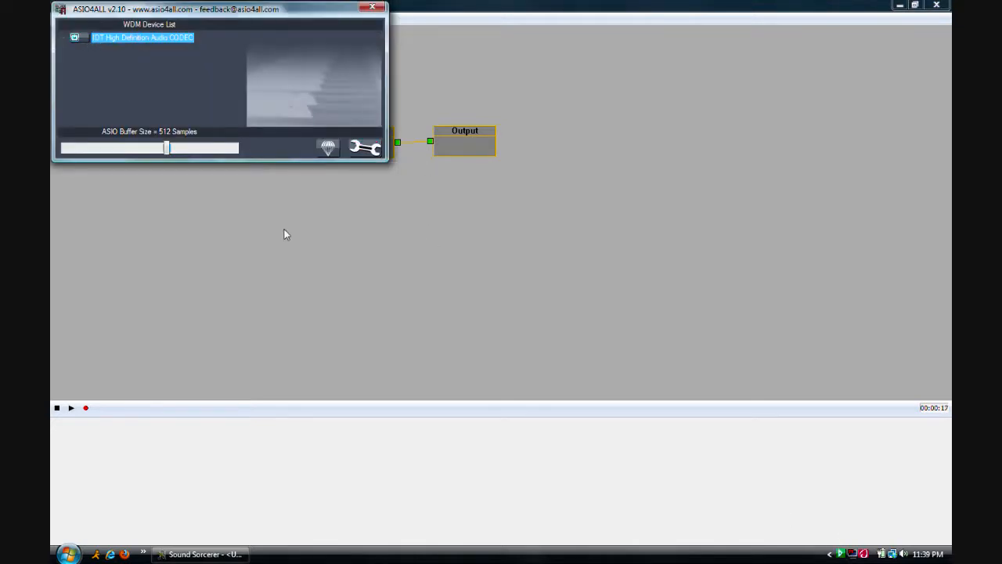
pyautogui.click(371, 150)
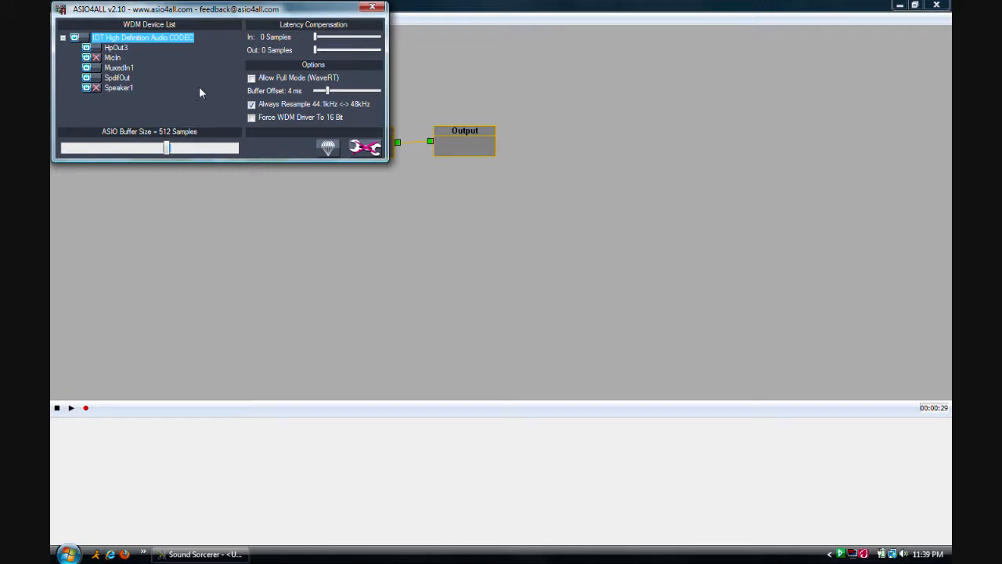
# Disable SpdifOut, MuxedIn1, MicIn and HpOut3 in the WDM device list, then close ASIO4ALL and stop playback
pyautogui.click(86, 77)
pyautogui.click(87, 69)
pyautogui.click(86, 57)
pyautogui.click(87, 47)
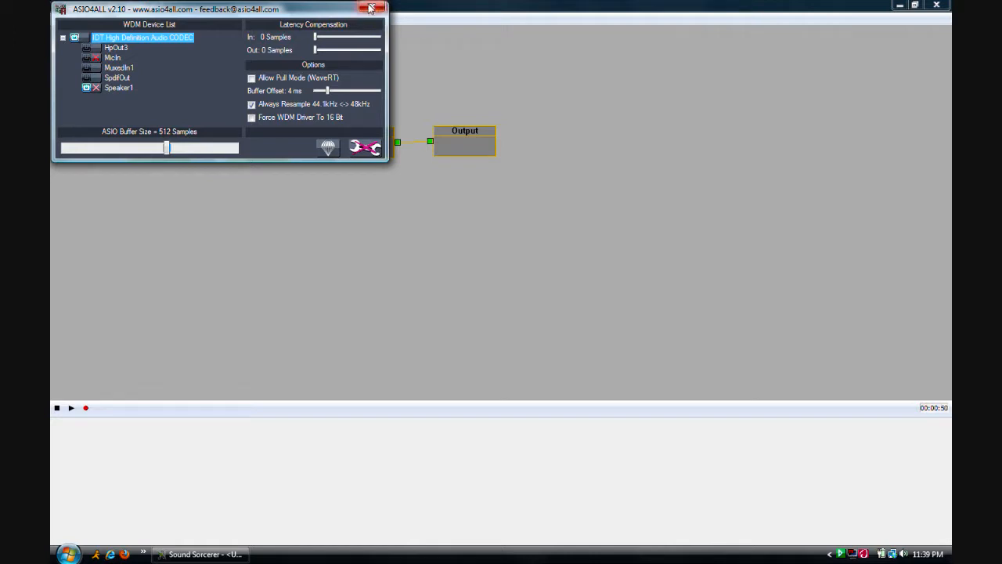
pyautogui.click(371, 8)
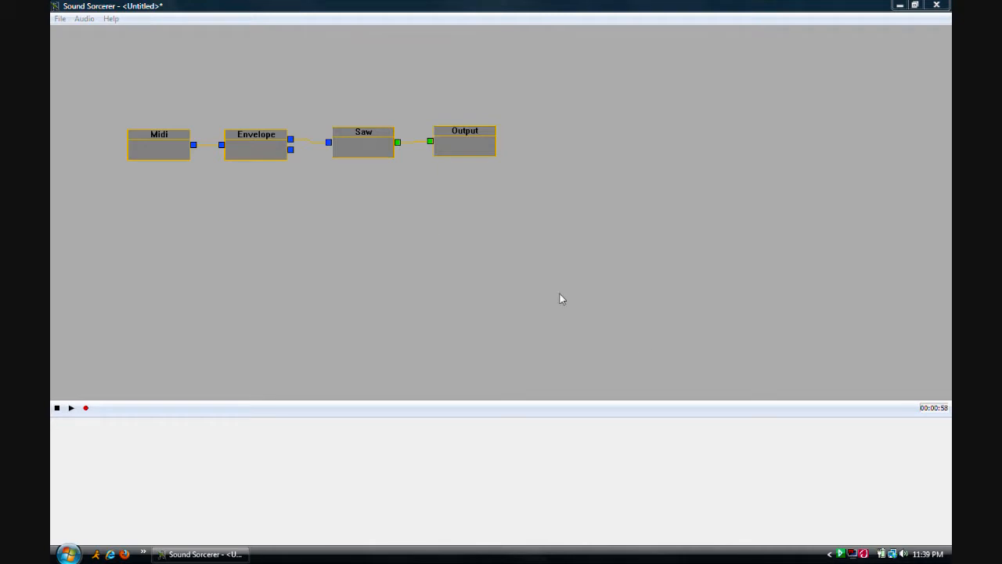
pyautogui.click(58, 408)
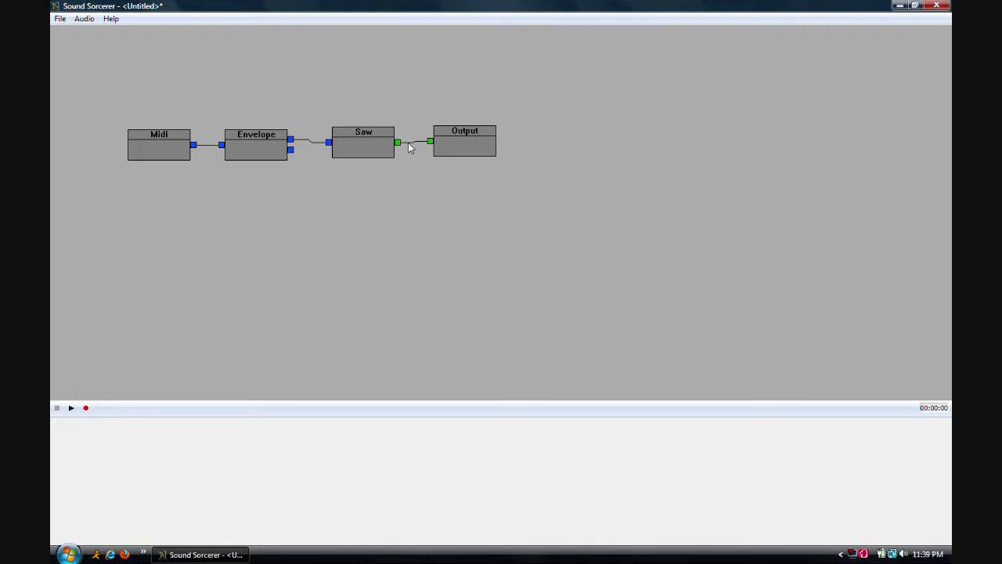
# Set the Output node's Output Device to Speakers and Dual Headphones (200ms, API: MME)
pyautogui.click(462, 144)
pyautogui.click(276, 502)
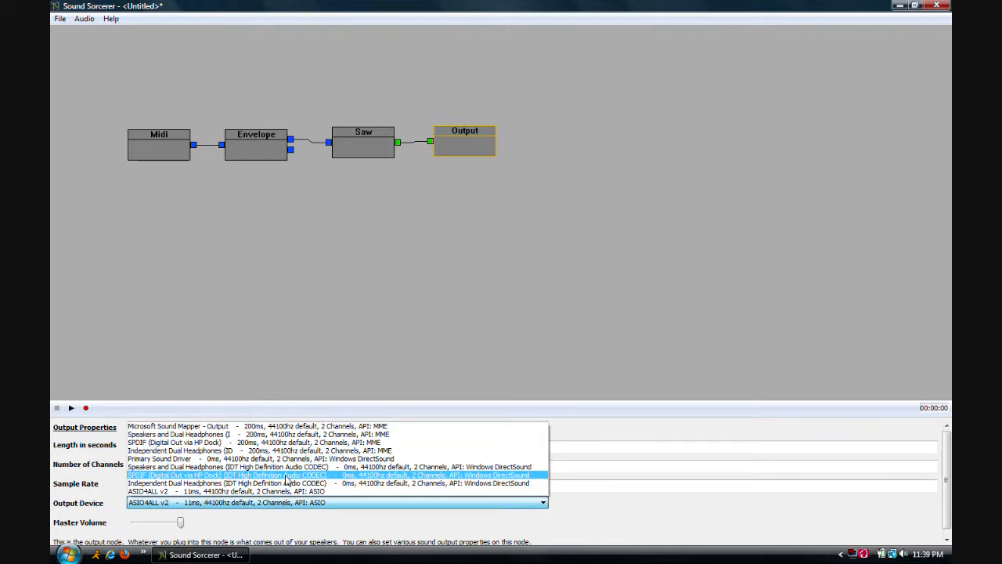
pyautogui.click(277, 434)
pyautogui.click(297, 269)
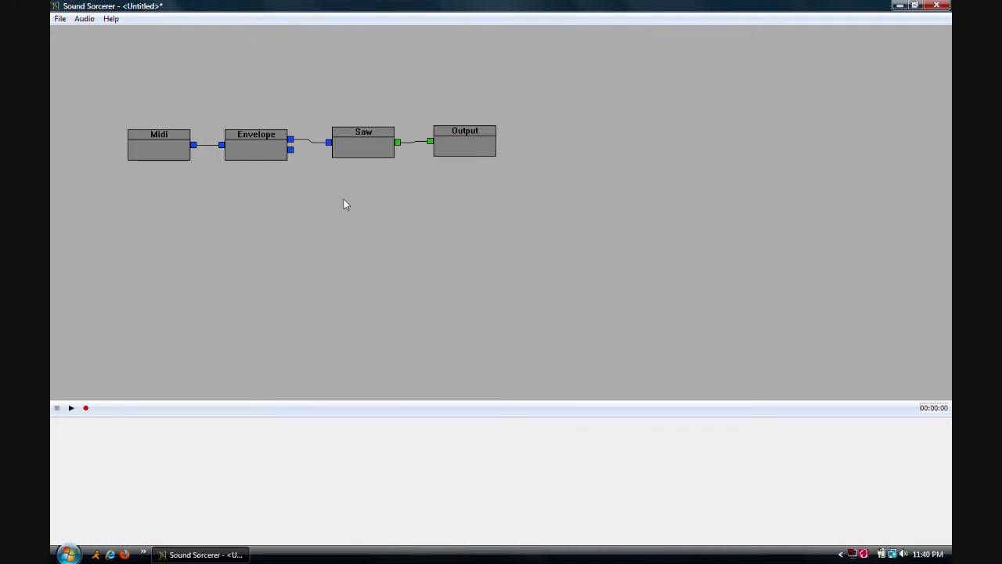
# Detach Output from Saw and move it further right, then place a Flange node beside Saw
pyautogui.moveTo(476, 144); pyautogui.dragTo(684, 149)
pyautogui.click(398, 143)
pyautogui.rightClick(476, 134)
pyautogui.moveTo(496, 145)
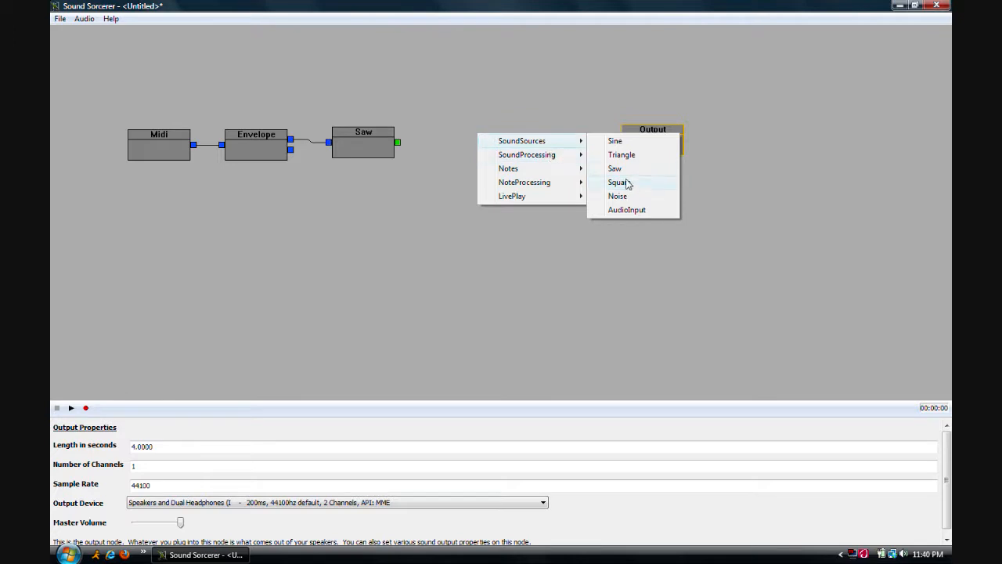
pyautogui.moveTo(556, 156)
pyautogui.click(638, 267)
pyautogui.moveTo(510, 151); pyautogui.dragTo(460, 142)
# Add a Delay node and place it between Flange and Output
pyautogui.rightClick(522, 143)
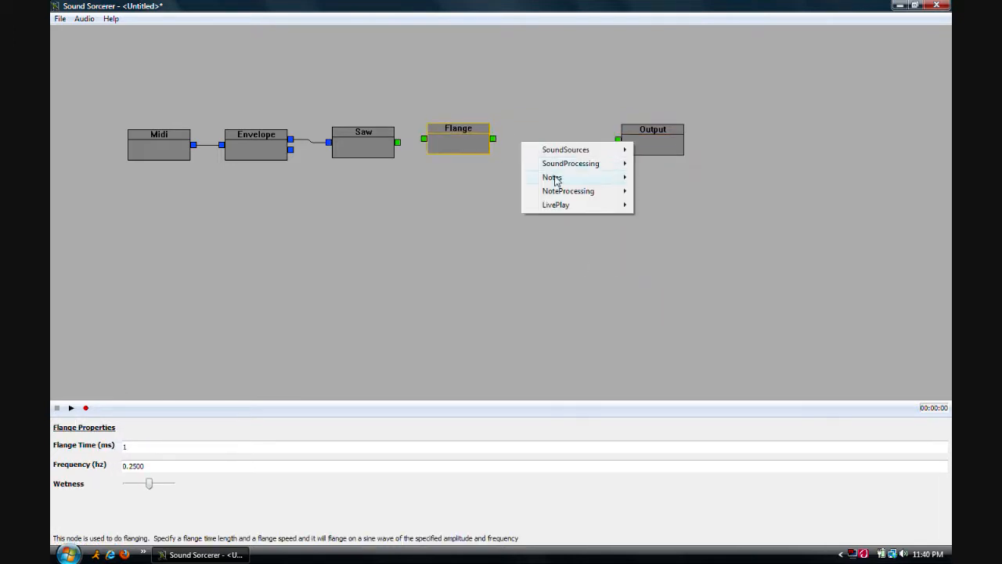
pyautogui.moveTo(555, 164)
pyautogui.click(665, 249)
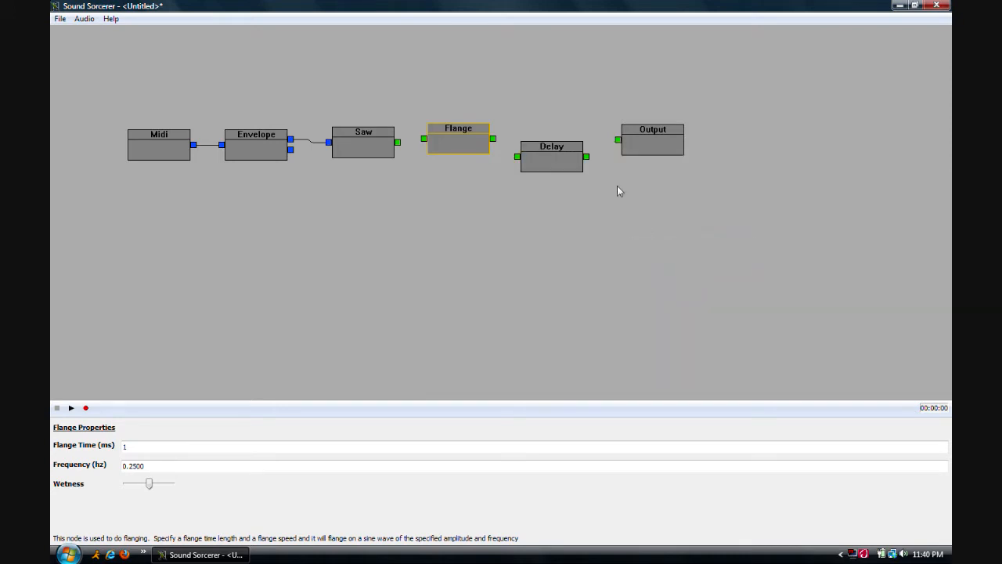
pyautogui.moveTo(553, 156); pyautogui.dragTo(544, 138)
# Connect Saw to Flange, Flange to Delay, and Delay to Output
pyautogui.moveTo(398, 143); pyautogui.dragTo(424, 140)
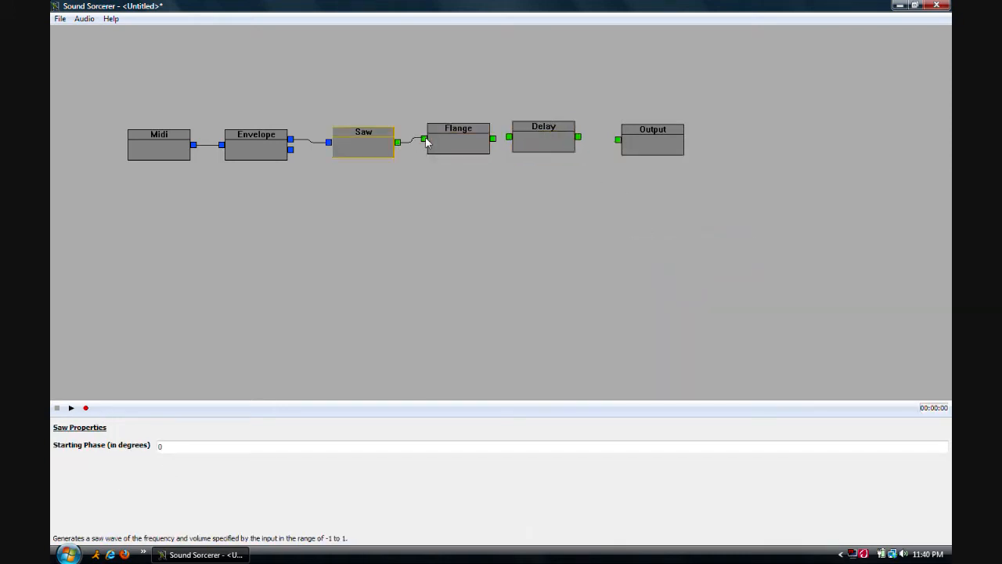
pyautogui.moveTo(495, 139); pyautogui.dragTo(502, 138)
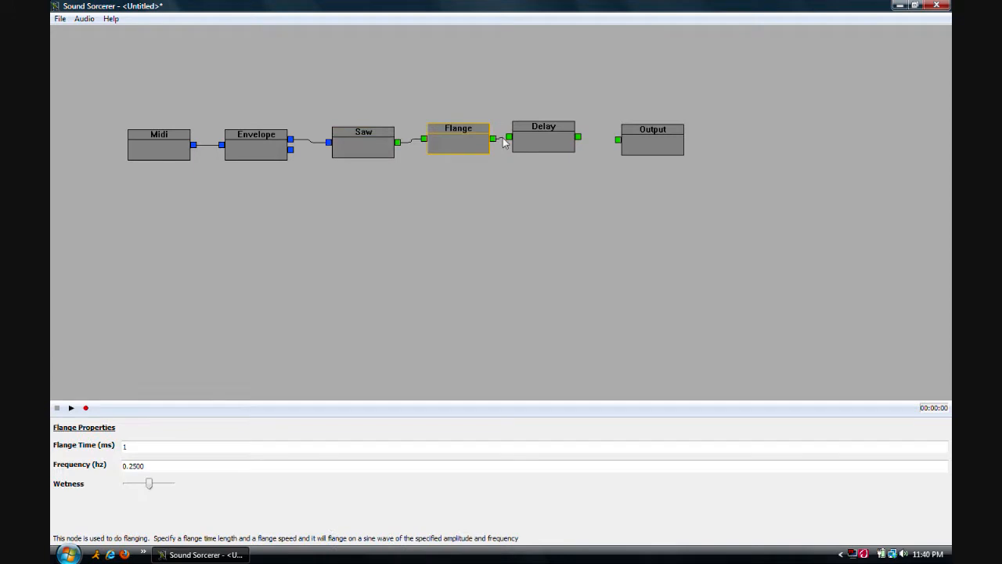
pyautogui.moveTo(578, 137); pyautogui.dragTo(617, 147)
# Import the Tutorial.txt track from the Desktop into the Midi node
pyautogui.click(165, 141)
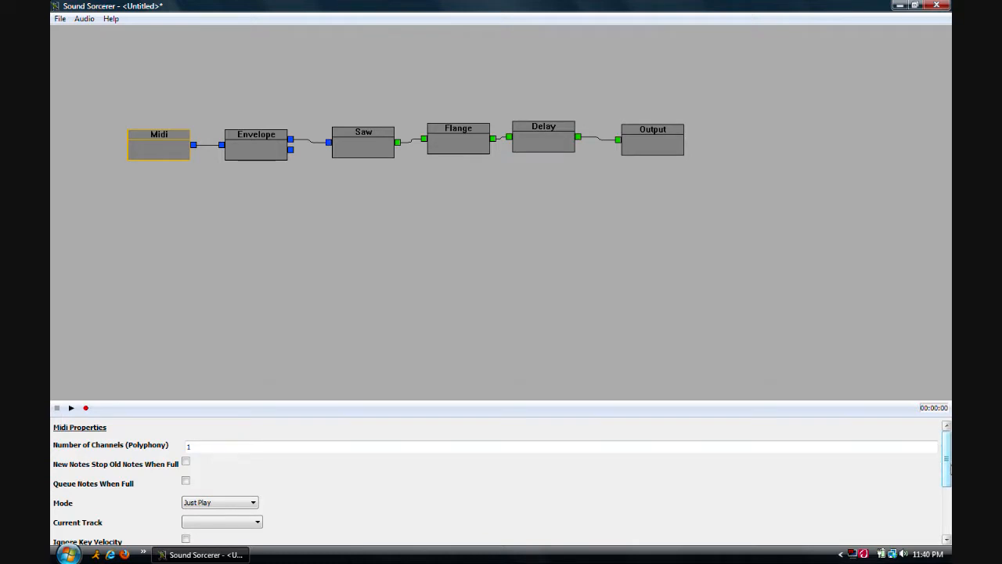
pyautogui.moveTo(947, 466); pyautogui.dragTo(946, 491)
pyautogui.click(253, 436)
pyautogui.click(252, 436)
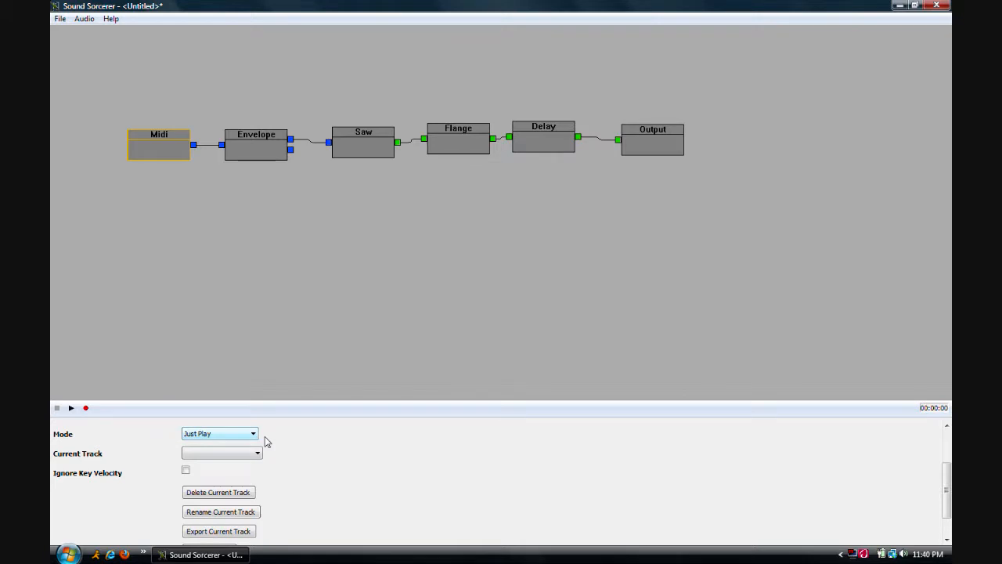
pyautogui.moveTo(947, 487); pyautogui.dragTo(947, 503)
pyautogui.click(205, 520)
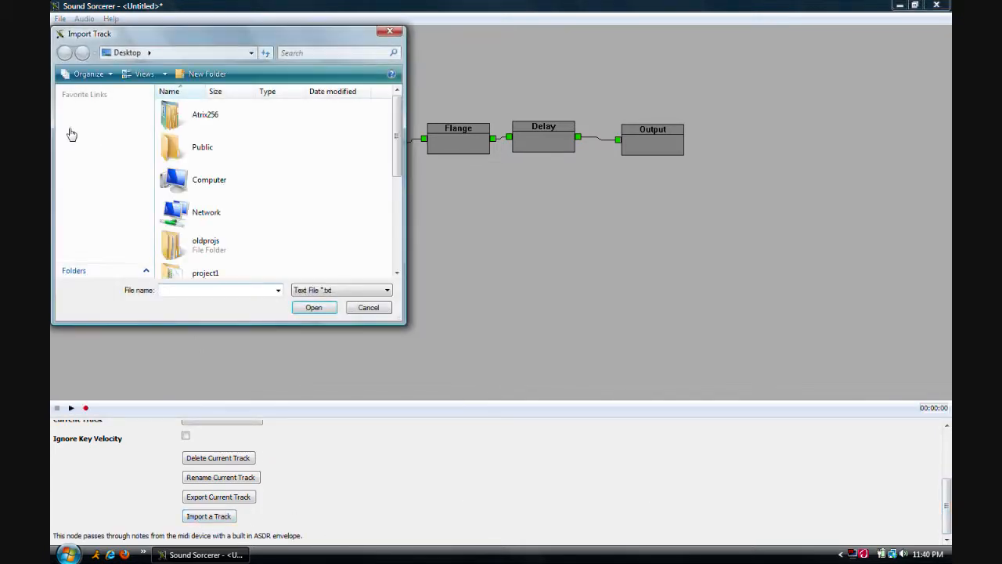
pyautogui.moveTo(394, 141); pyautogui.dragTo(352, 283)
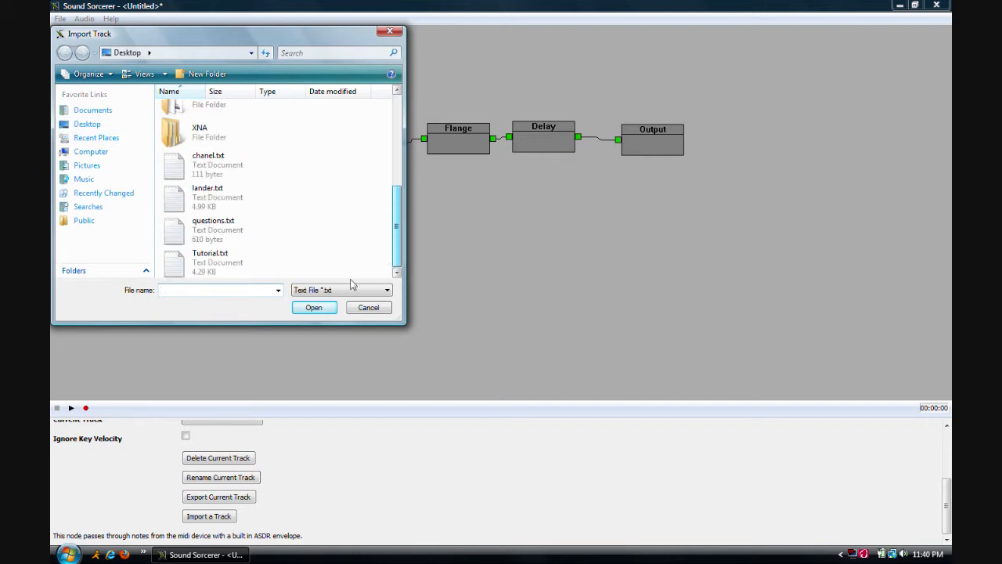
pyautogui.doubleClick(224, 271)
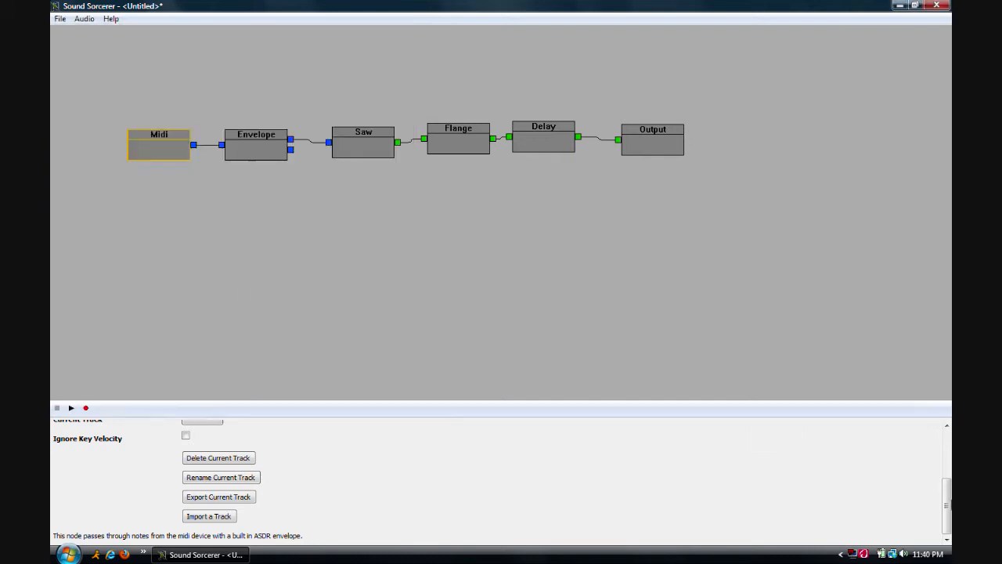
# Set the Midi node's Current Track to Tutorial and its Mode to Playback Recording
pyautogui.scroll(3, 705, 481)
pyautogui.click(205, 473)
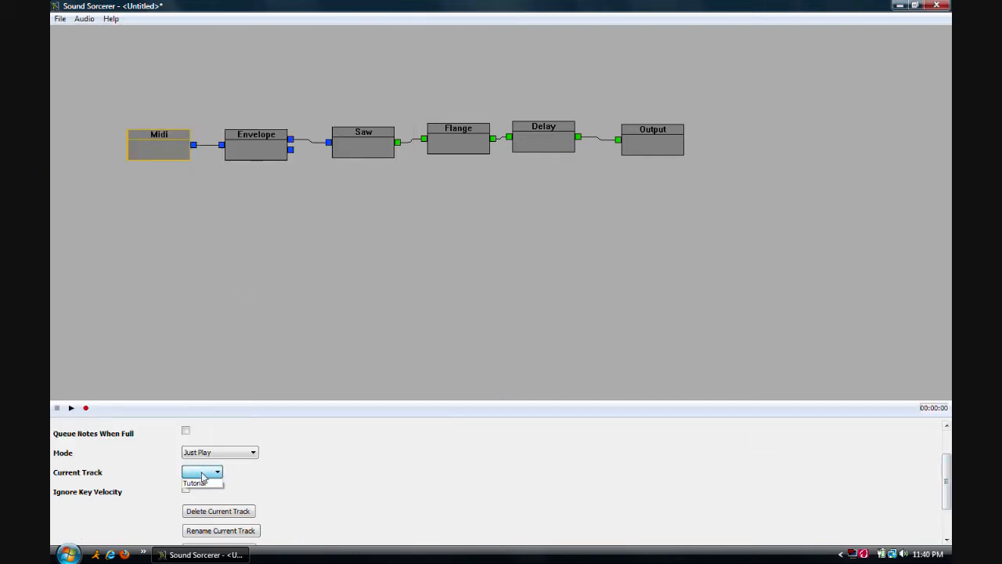
pyautogui.click(197, 483)
pyautogui.scroll(2, 807, 488)
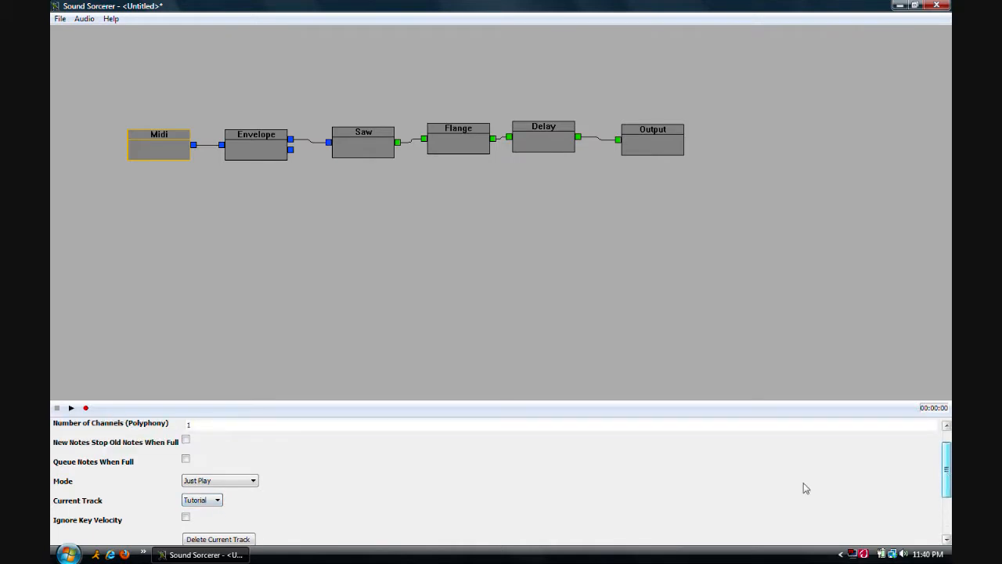
pyautogui.click(246, 480)
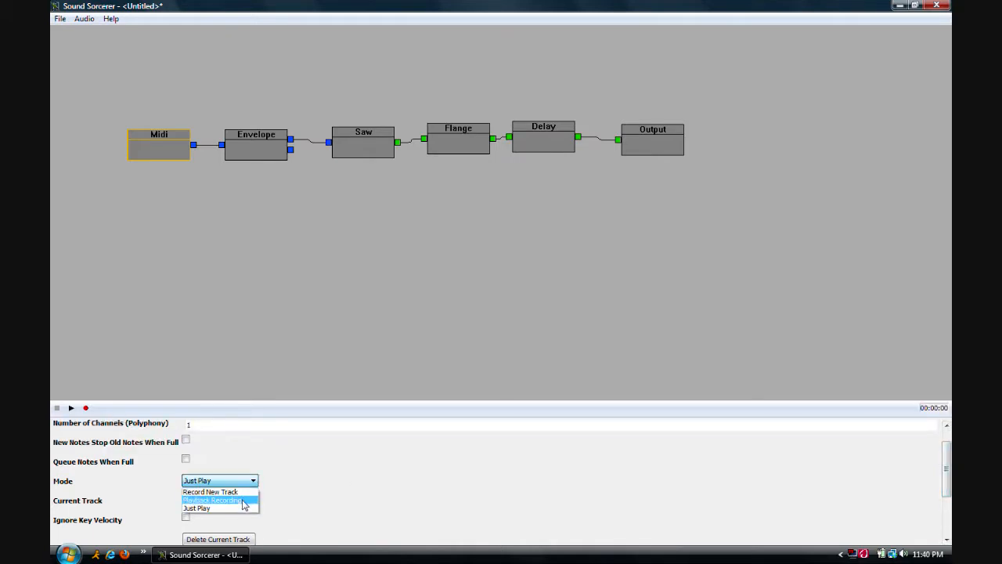
pyautogui.click(244, 500)
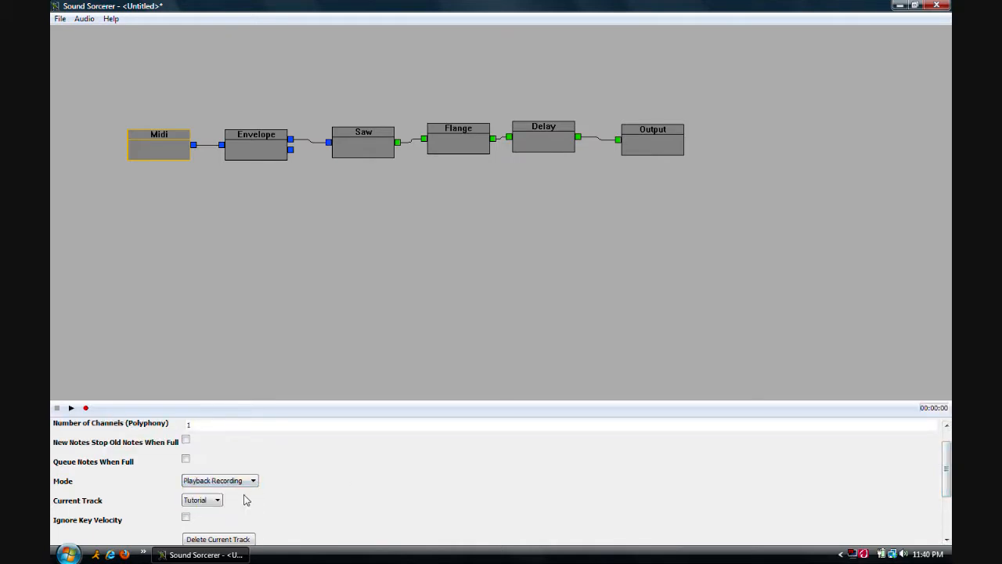
# Play the imported track through the Flange and Delay chain, then stop playback
pyautogui.click(410, 286)
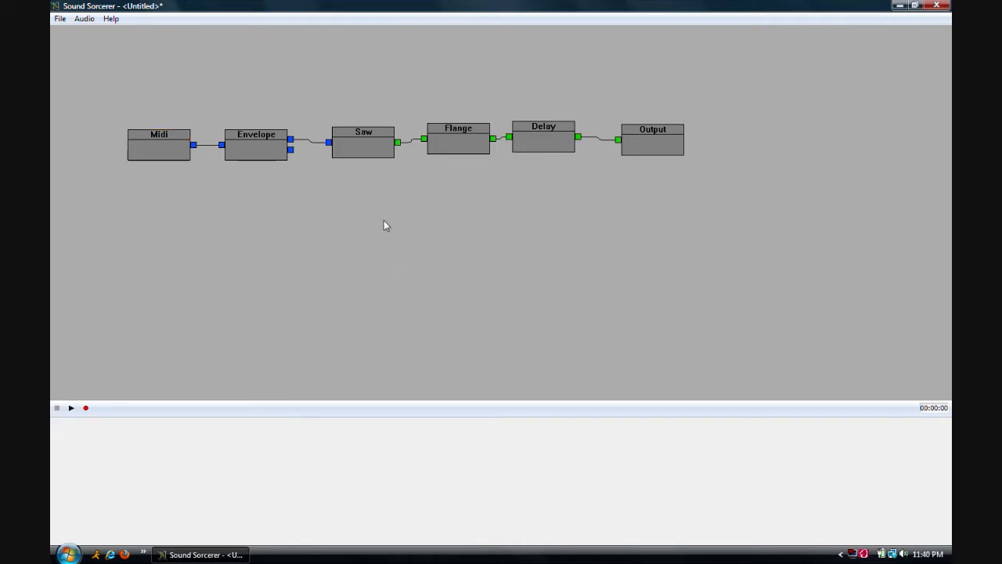
pyautogui.press('space')
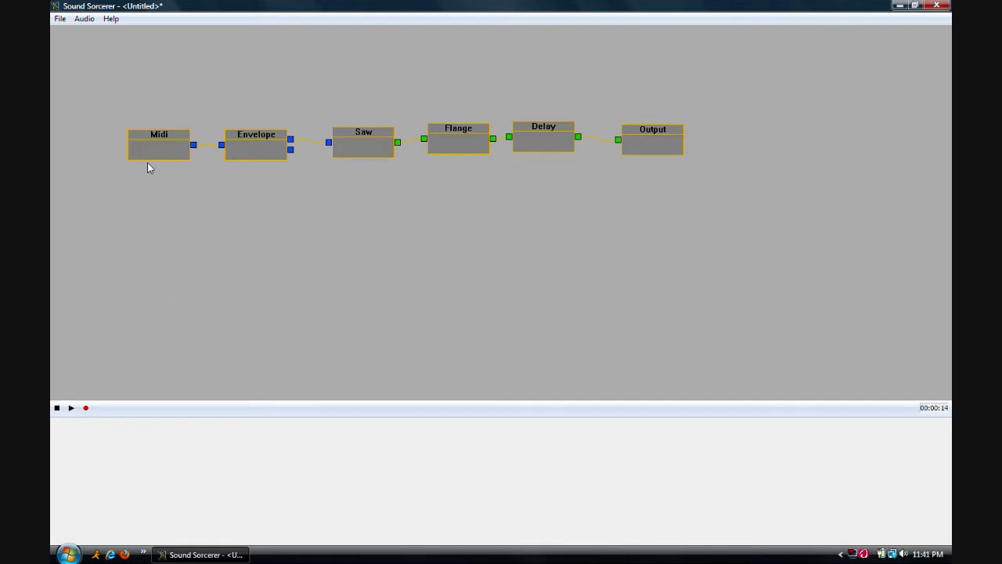
pyautogui.click(55, 409)
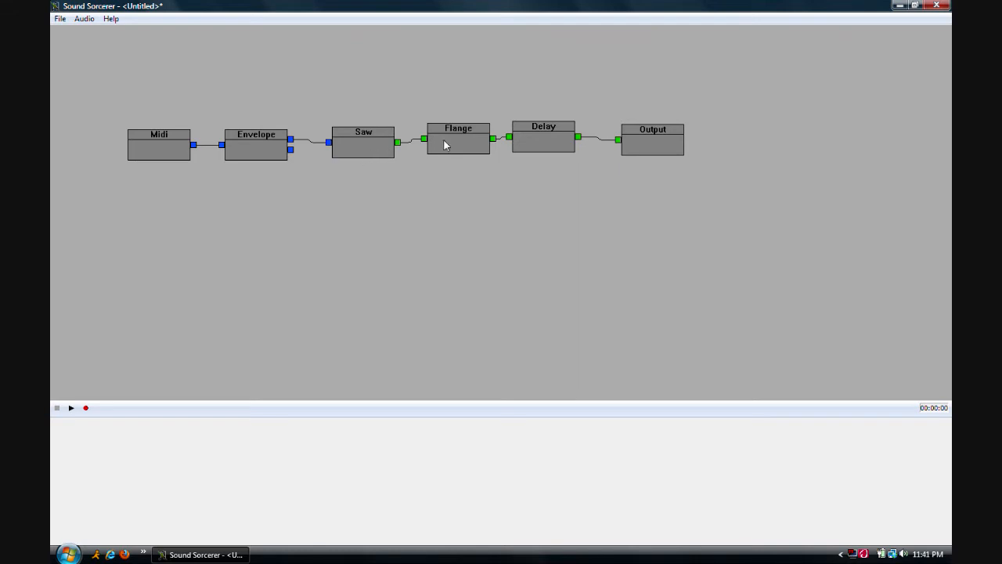
# Align the Delay and Flange nodes with Output and space them more evenly
pyautogui.moveTo(537, 140); pyautogui.dragTo(546, 145)
pyautogui.moveTo(483, 144); pyautogui.dragTo(469, 148)
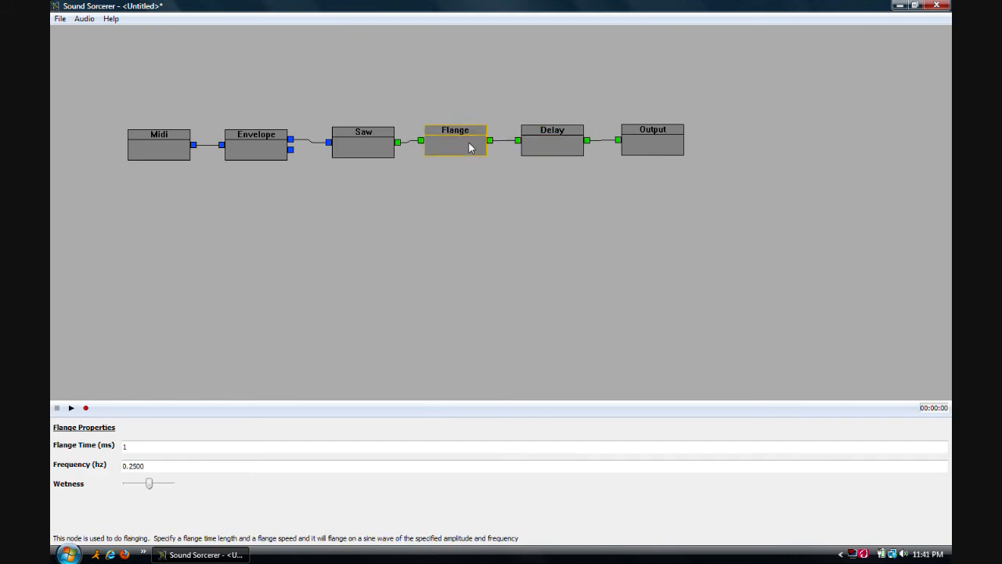